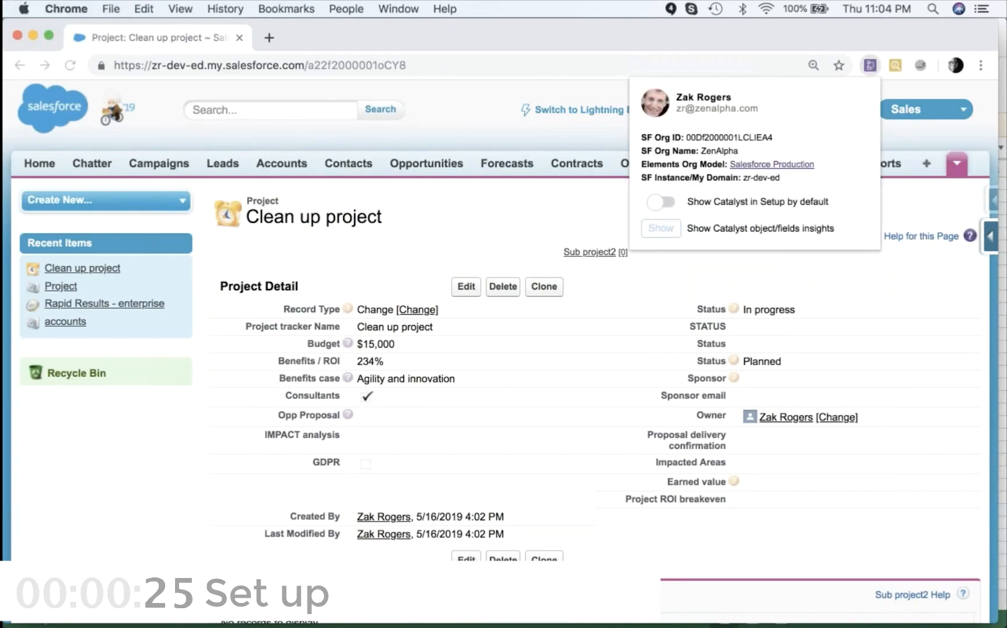
Show Catalyst object and field insights on the Clean up project record and review the object's summary, record count and field impact.
click(661, 228)
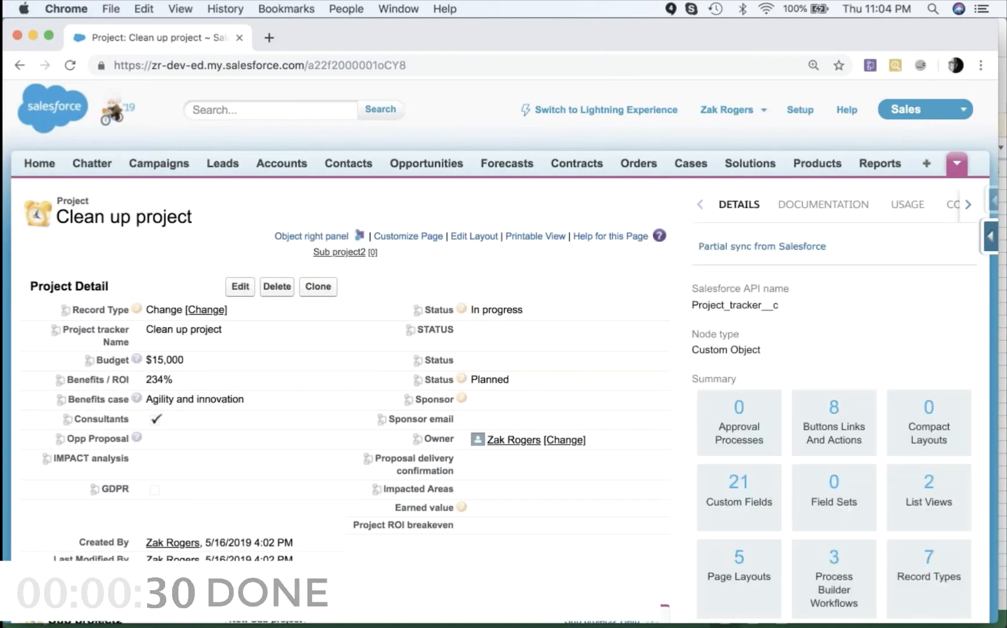
scroll(731, 447, down, 1)
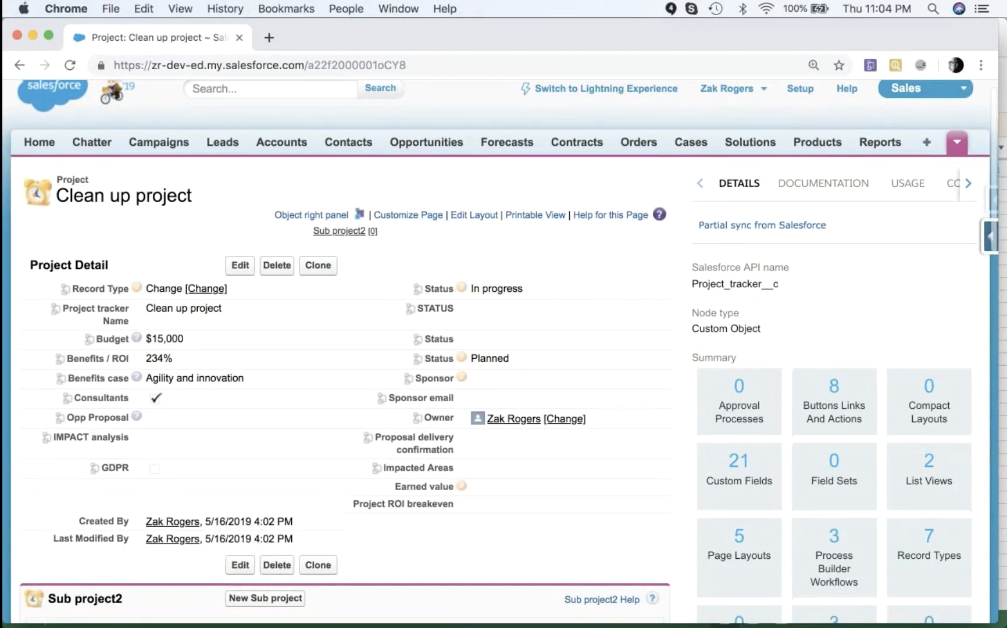
scroll(756, 438, down, 5)
scroll(755, 439, down, 10)
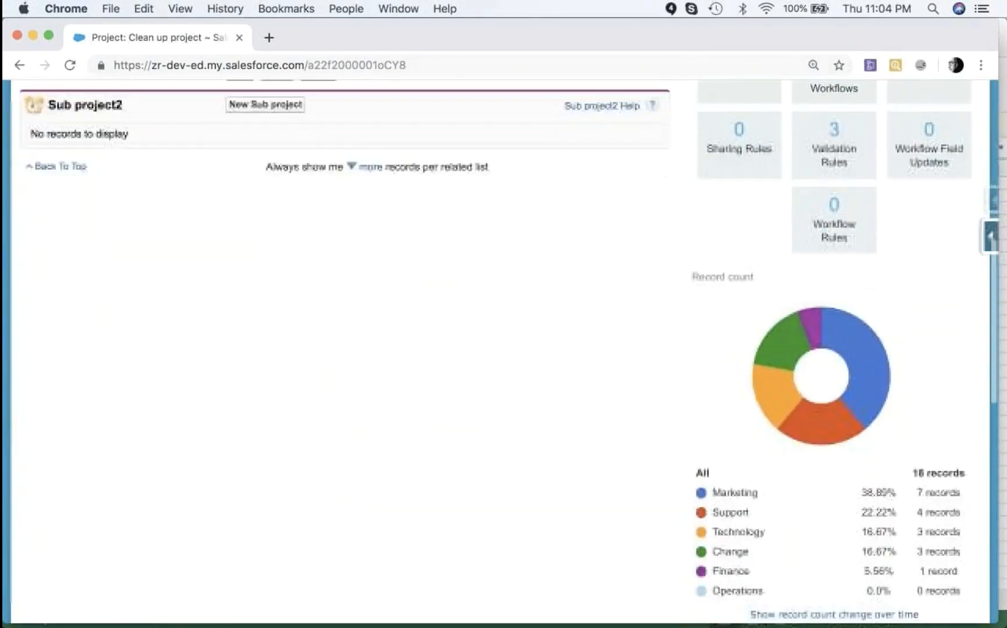
scroll(735, 519, down, 6)
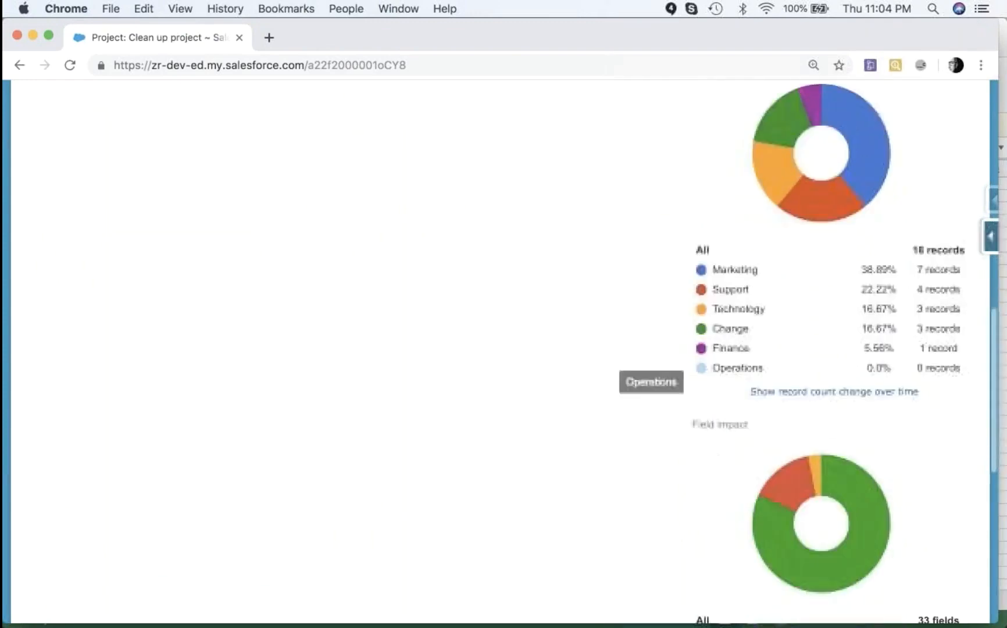
scroll(741, 520, down, 2)
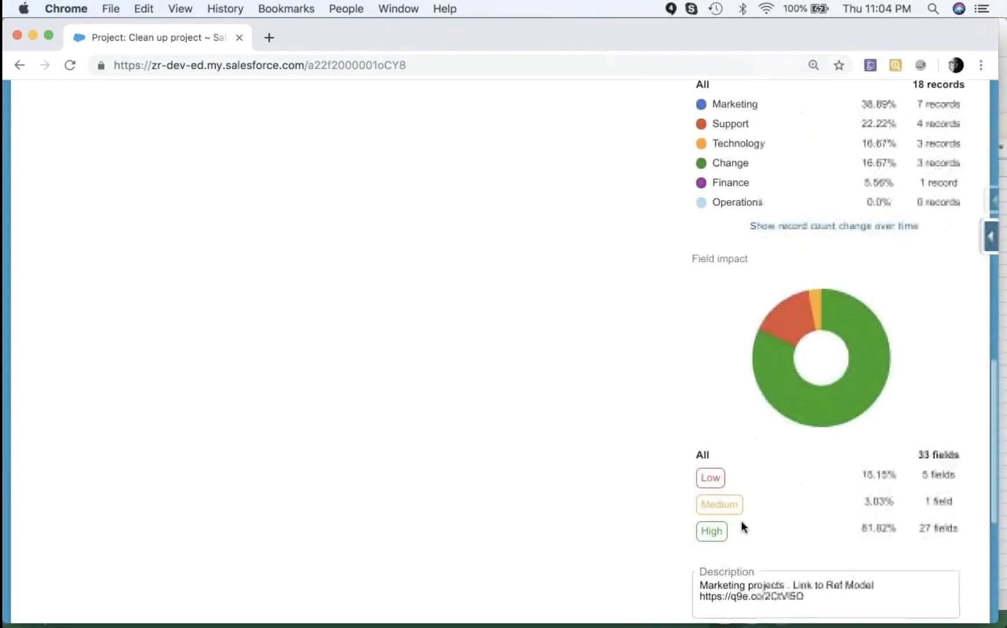
mouse_move(777, 308)
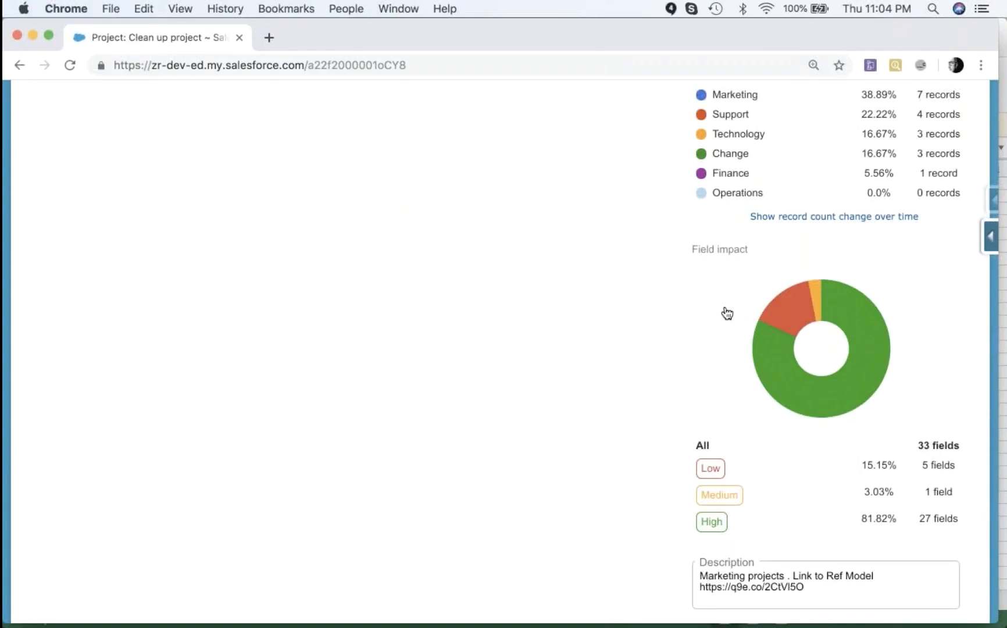
mouse_move(780, 380)
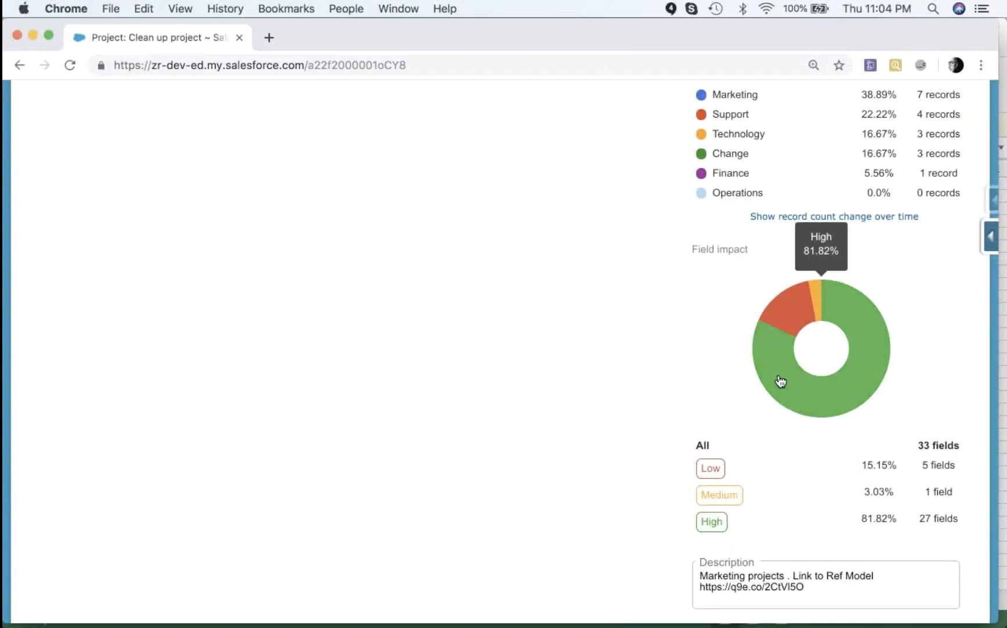
scroll(732, 384, up, 6)
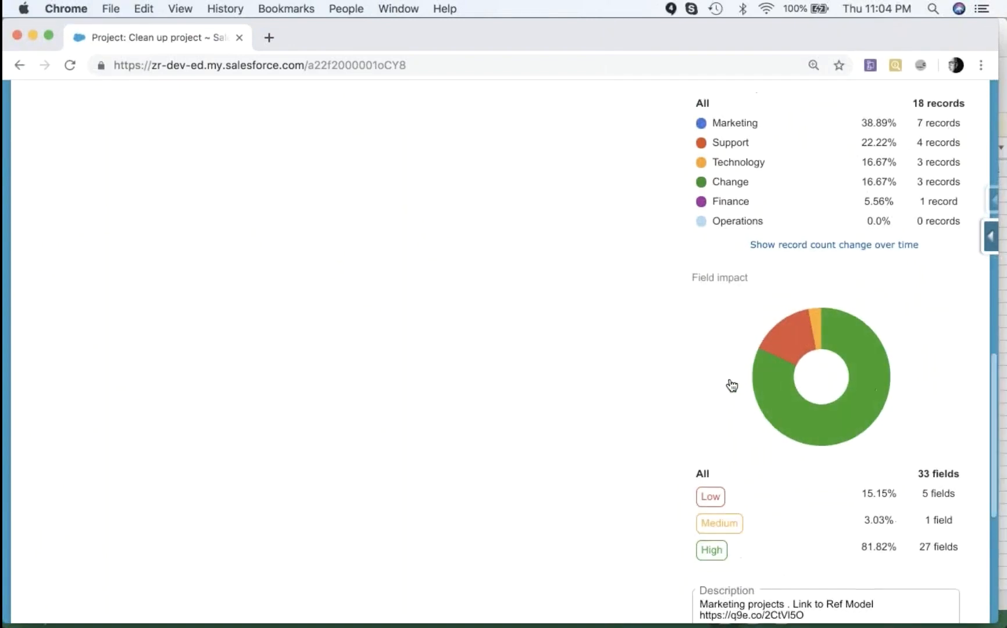
scroll(731, 385, up, 10)
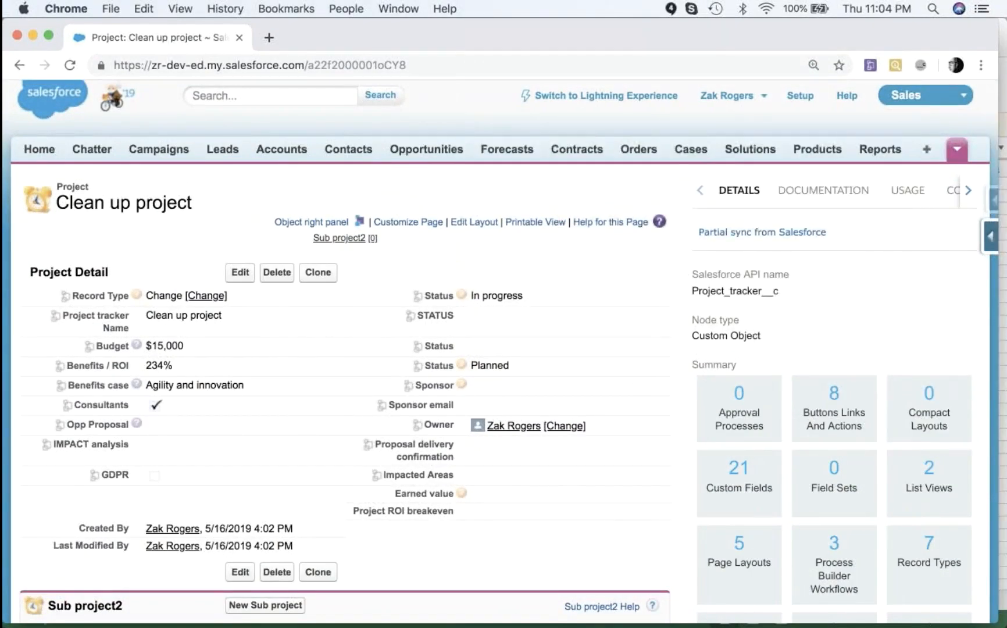
Review the Project object's usage chart of percentage filled by field, down to the least-used custom fields.
click(899, 194)
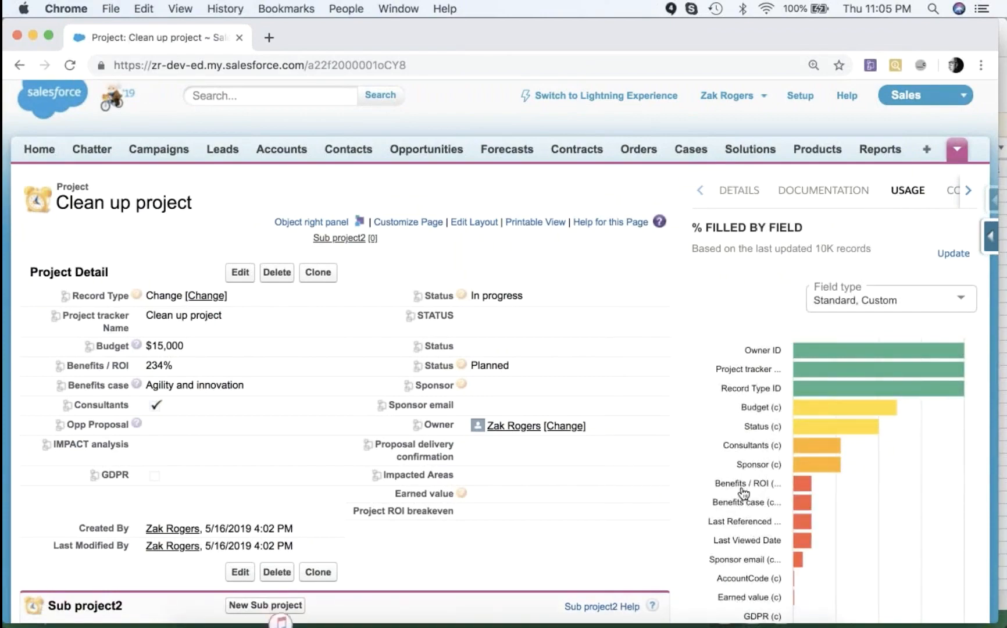
scroll(744, 493, down, 5)
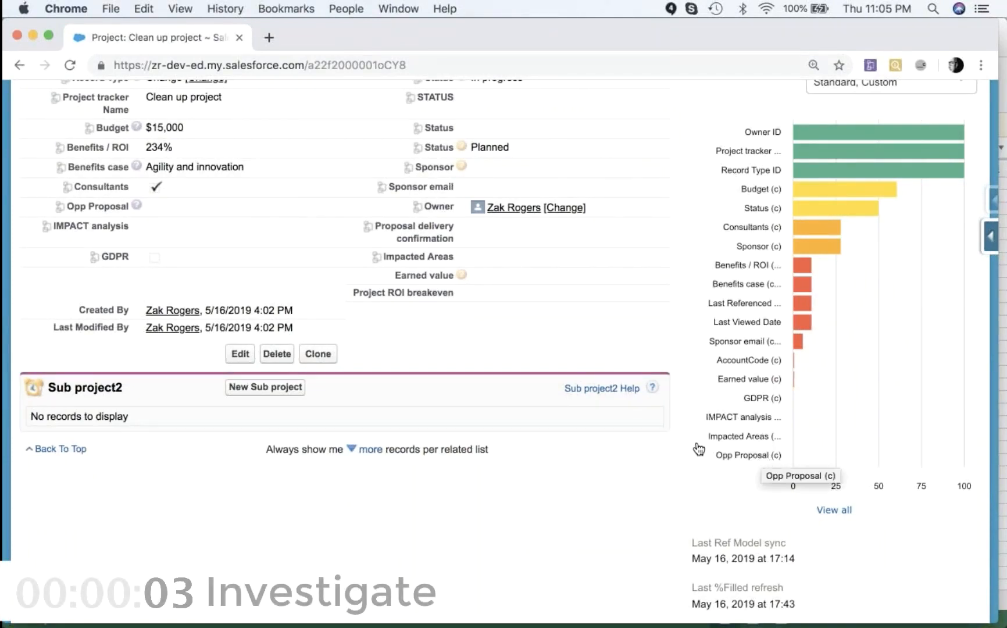
scroll(697, 447, up, 5)
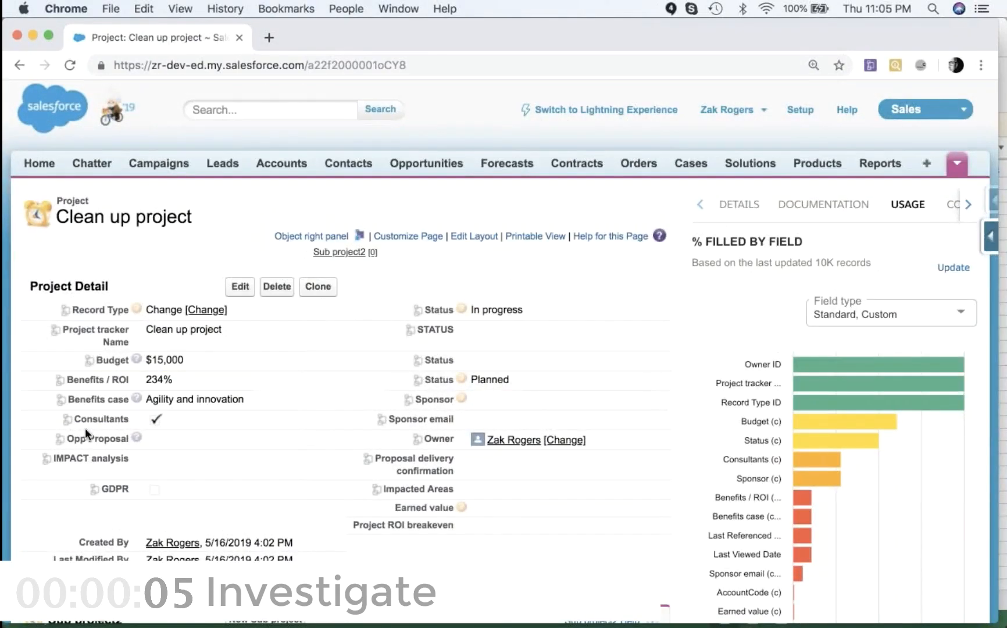
Inspect the Opp Proposal field's details and its usage, including percentage filled by record type.
click(62, 441)
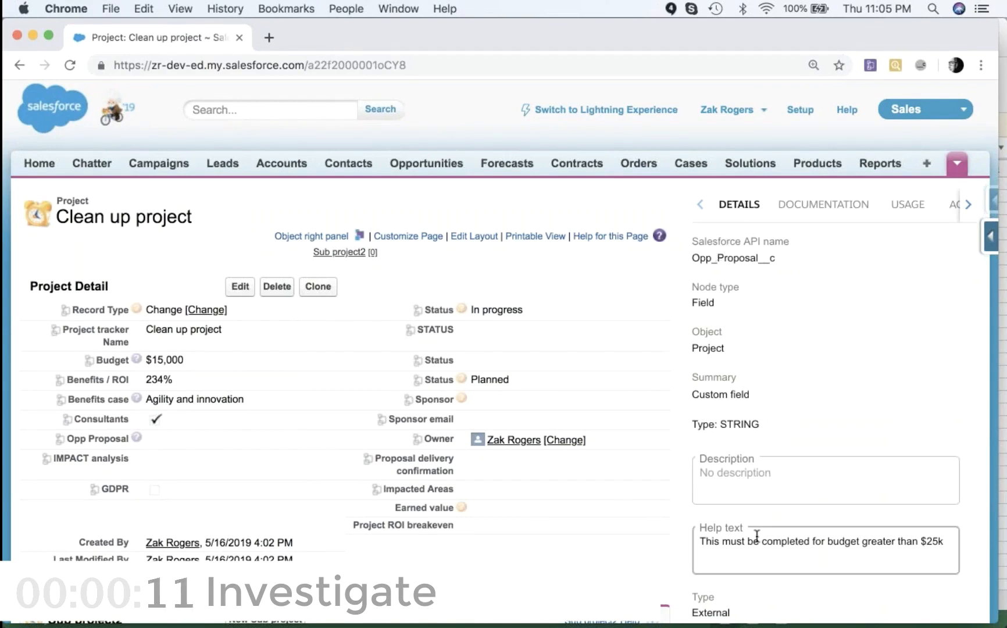
click(916, 208)
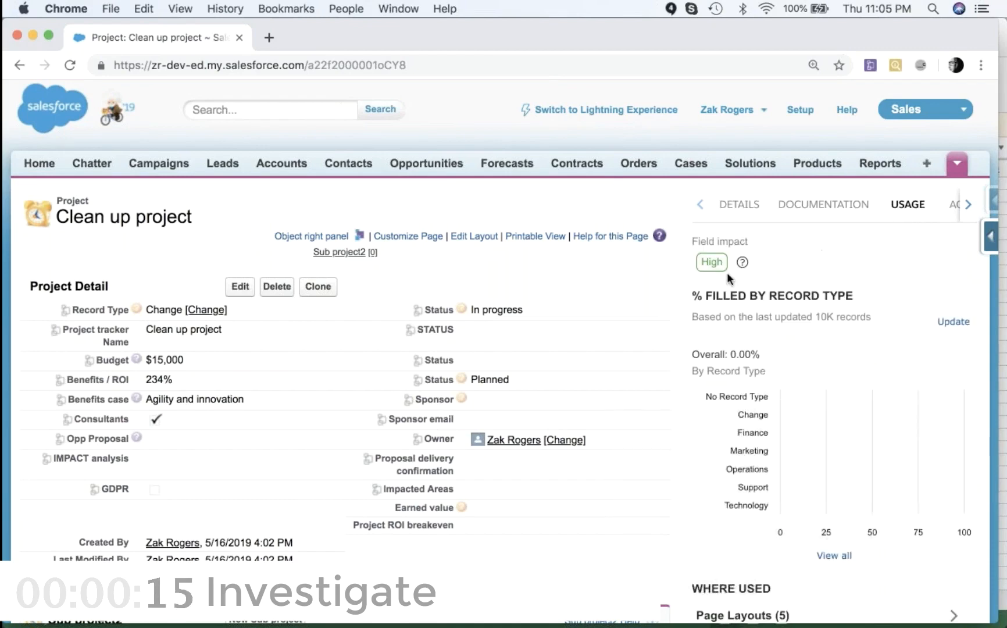
scroll(735, 485, down, 3)
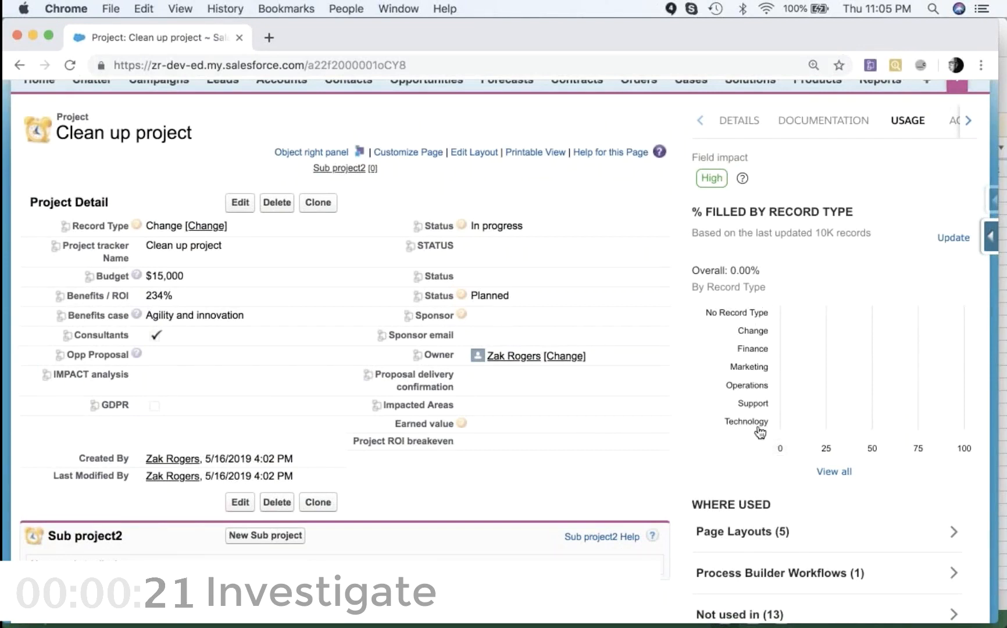
scroll(759, 433, down, 5)
scroll(760, 436, down, 2)
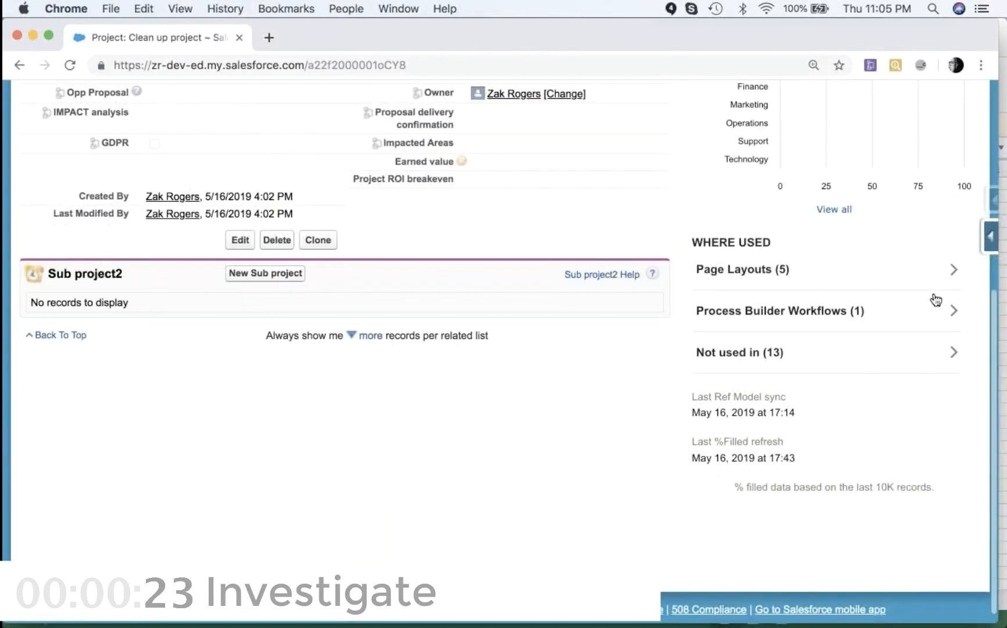
Check which page layouts and Process Builder workflows use the Opp Proposal field.
click(953, 273)
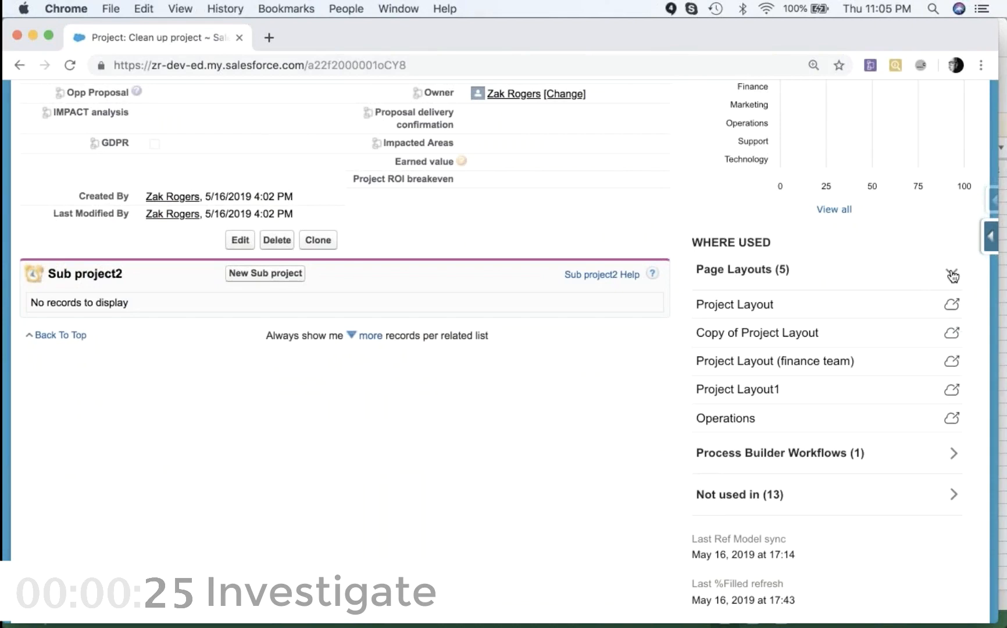
click(953, 275)
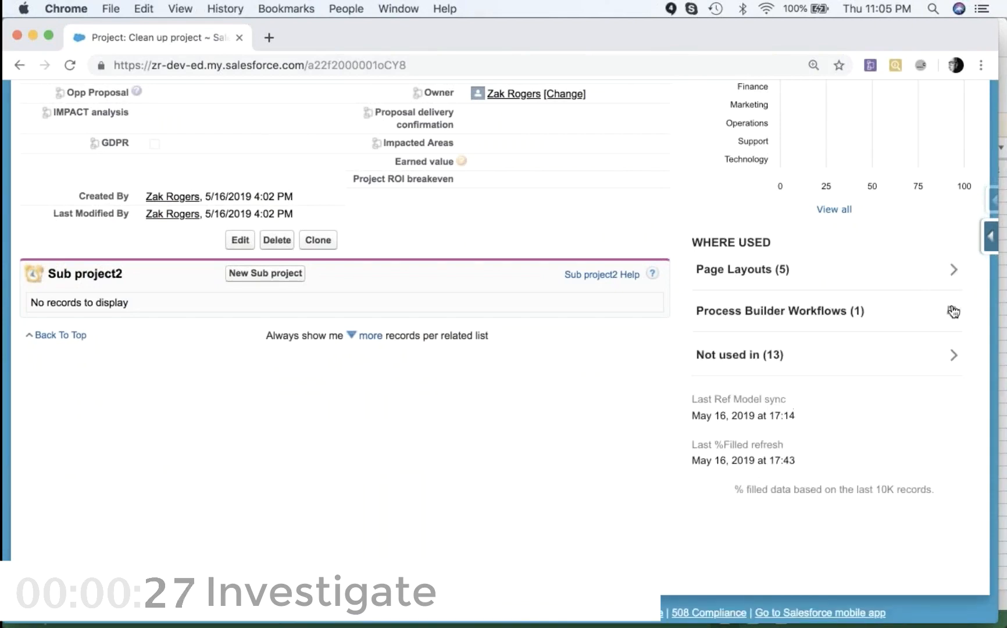
click(953, 311)
click(954, 311)
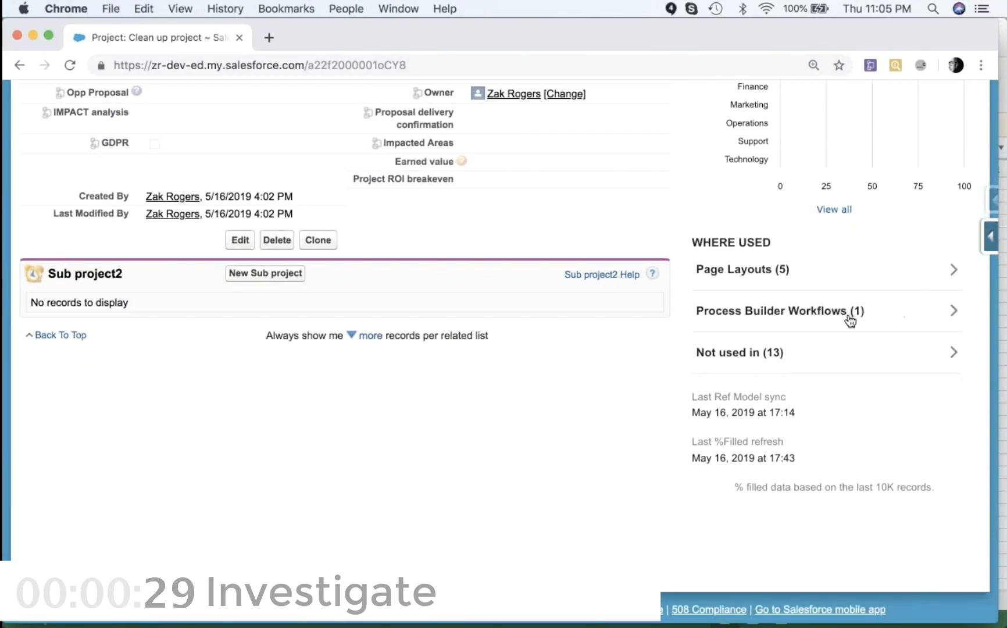
scroll(850, 319, up, 10)
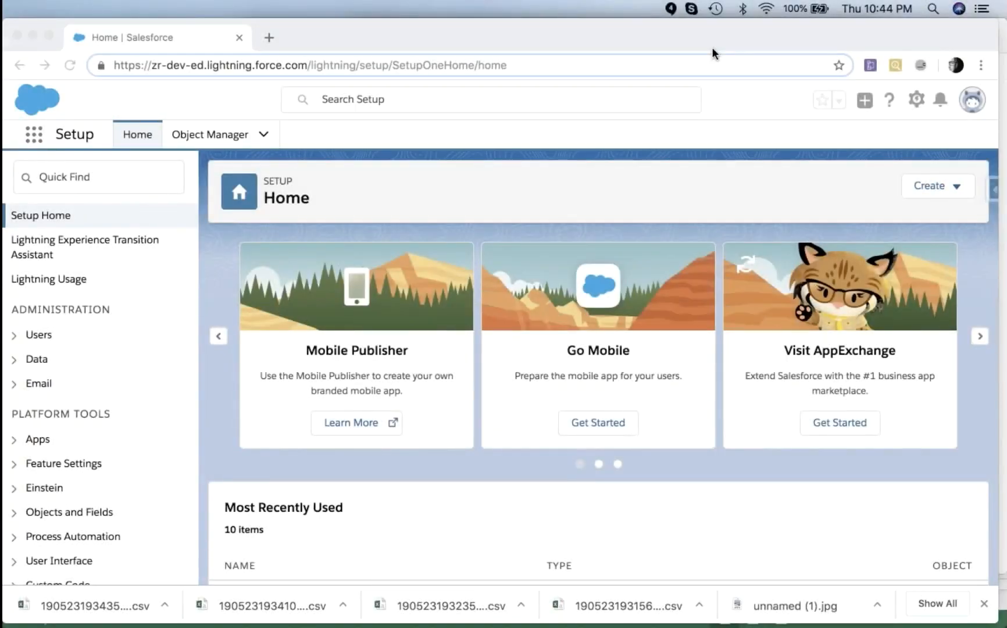
Find the Project object in Object Manager by searching for "project" and copy its API name, Project_tracker__c.
click(203, 134)
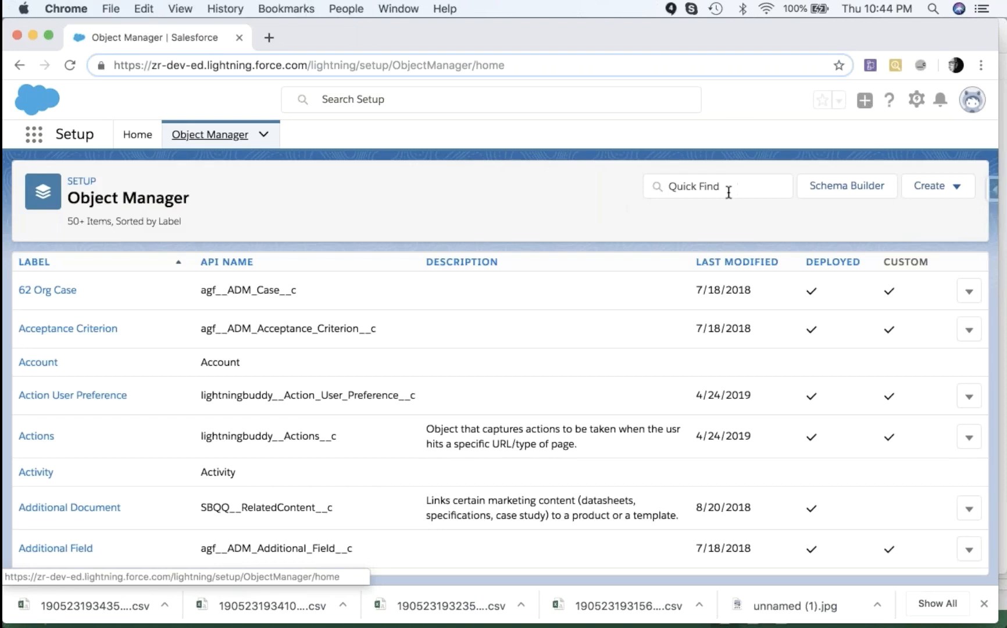
click(727, 192)
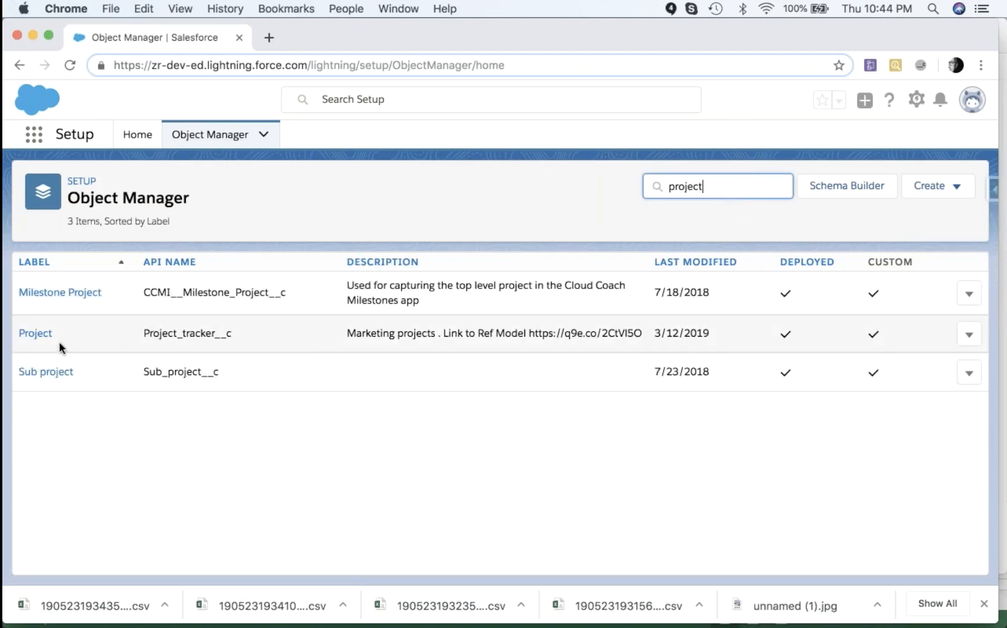
click(35, 333)
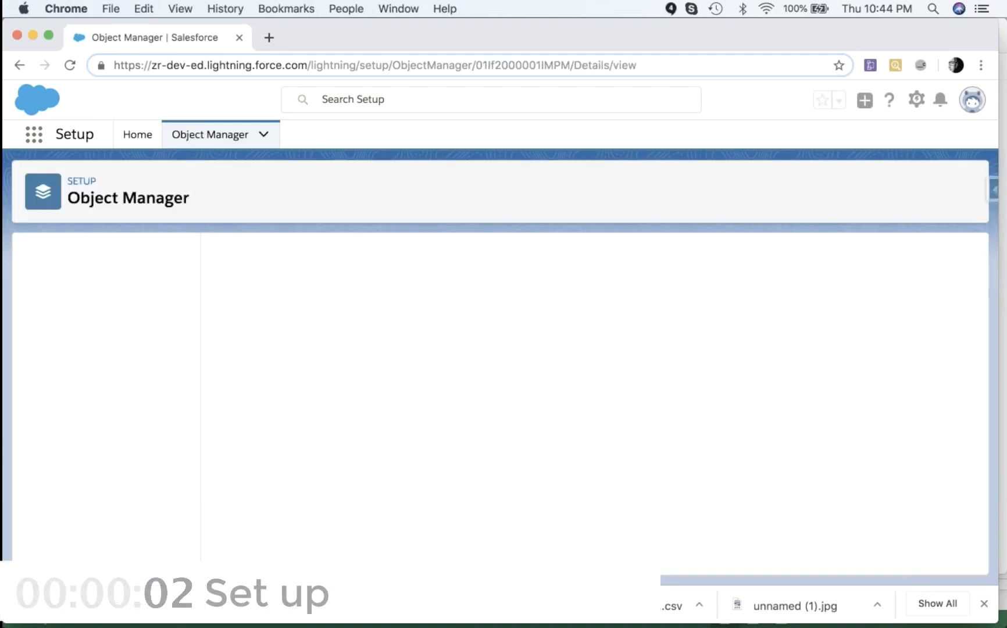
drag(324, 381, 213, 377)
key(super+c)
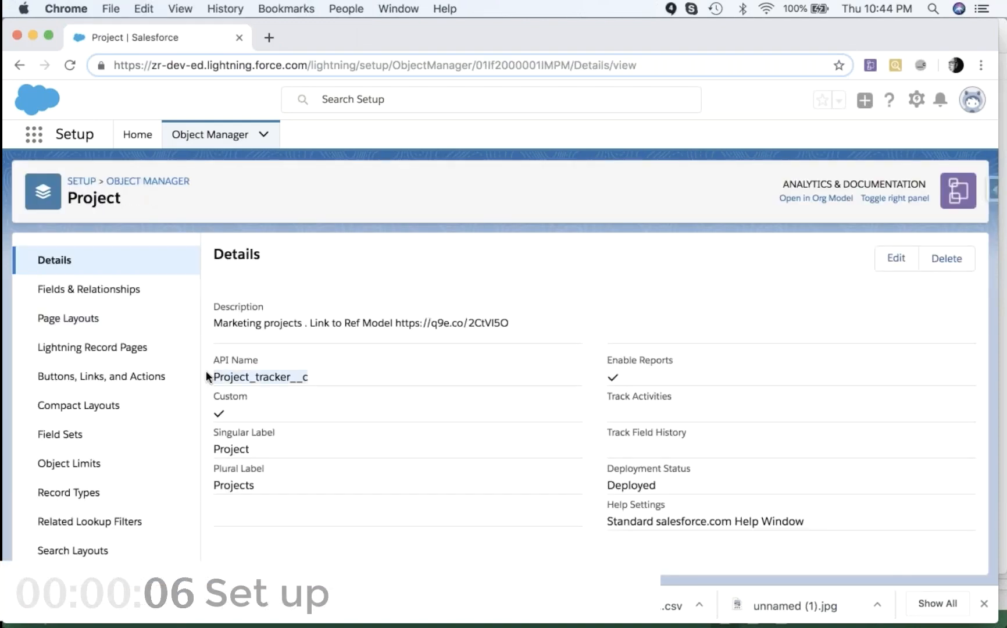
Open Field Trip from the list of all items in the App Launcher.
click(35, 137)
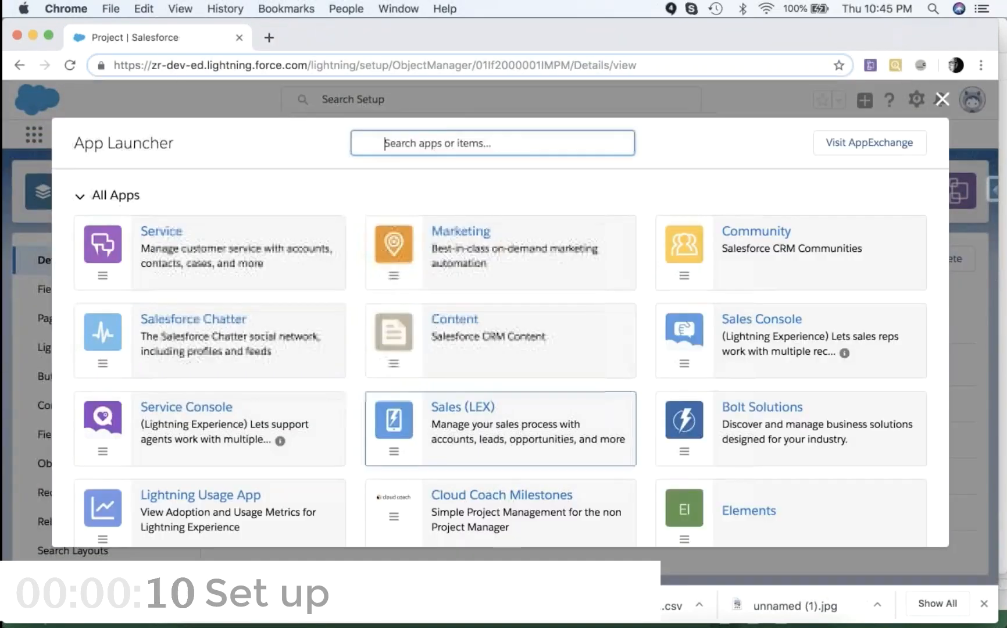
scroll(500, 358, down, 9)
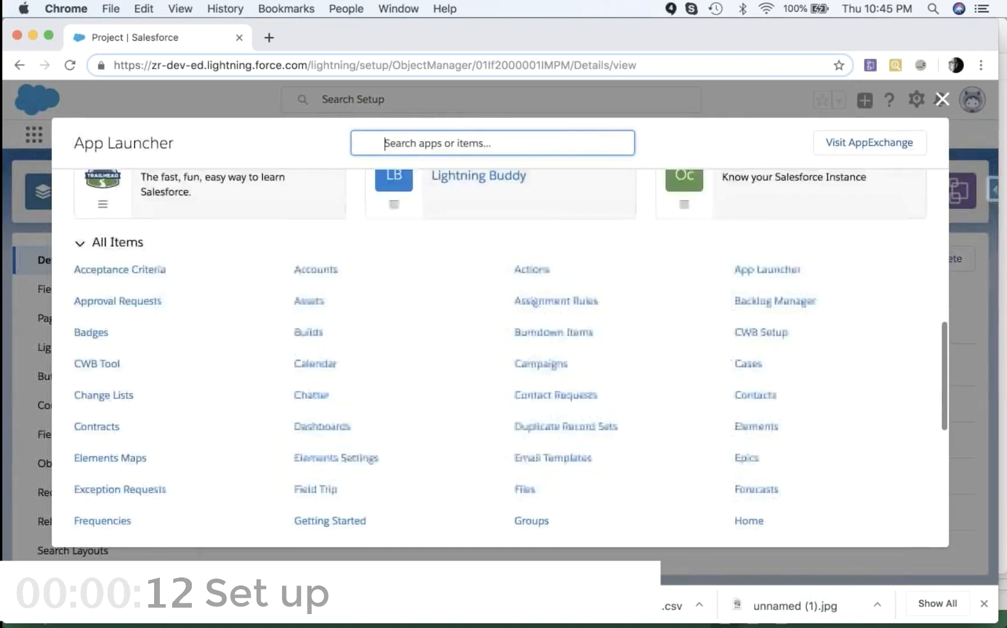
scroll(309, 326, down, 3)
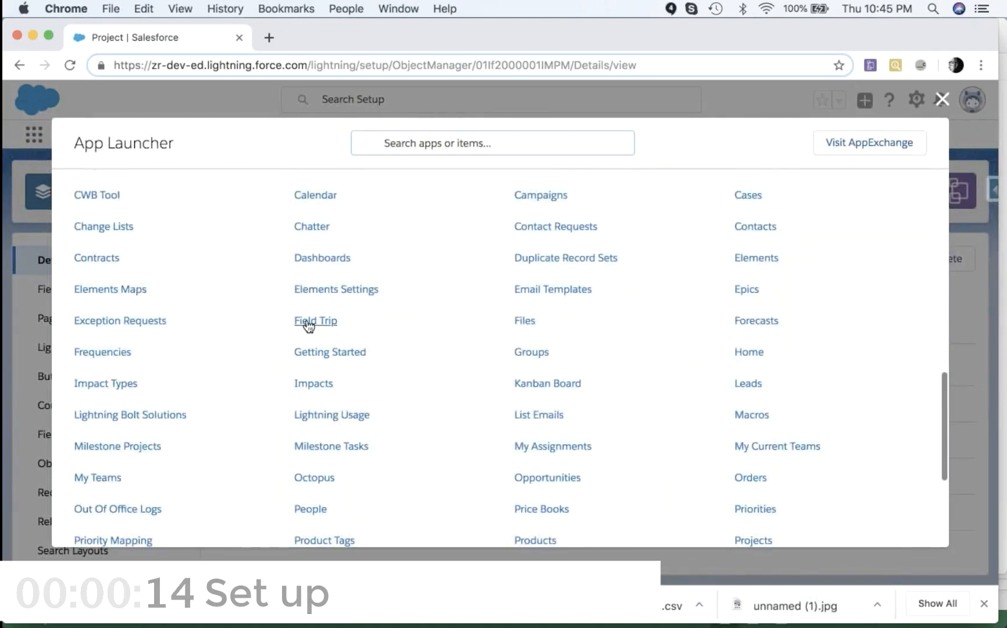
click(308, 322)
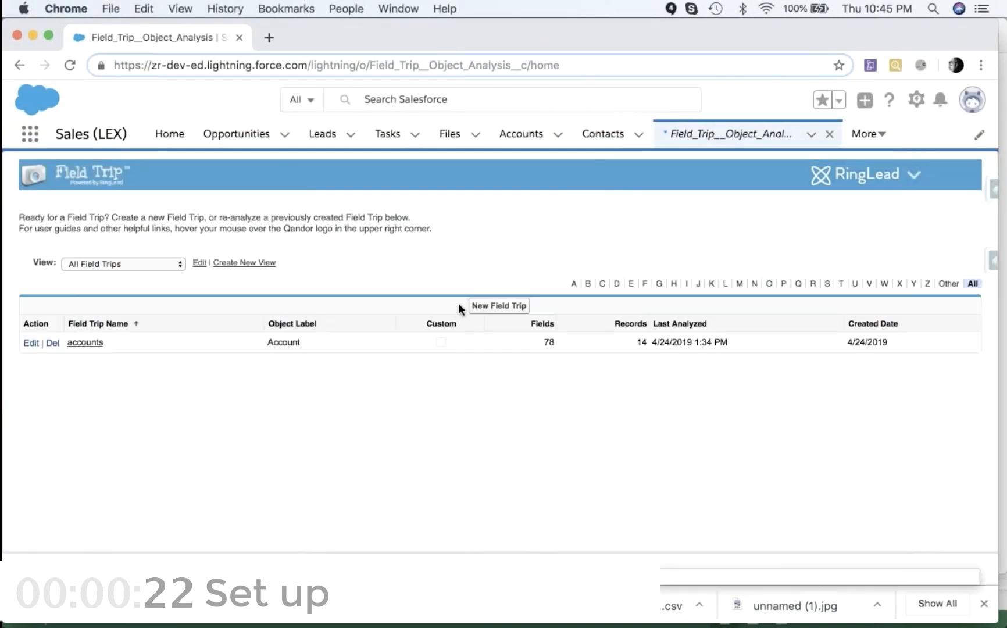
Create a Field Trip named "Project" for the object project_tracker__c without a filter, and save and analyze it.
click(495, 306)
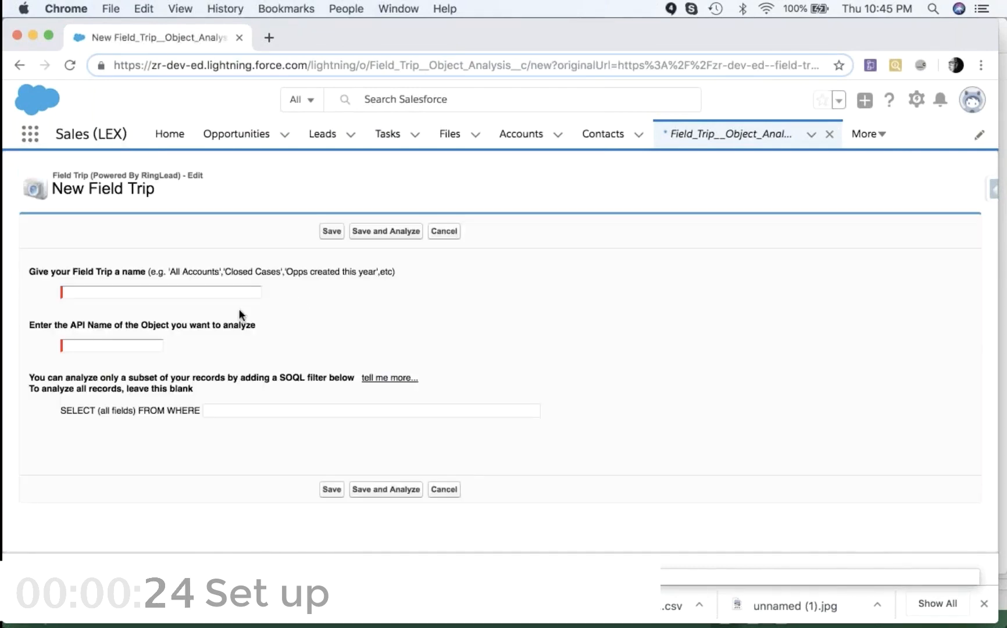
click(161, 293)
text(Pro)
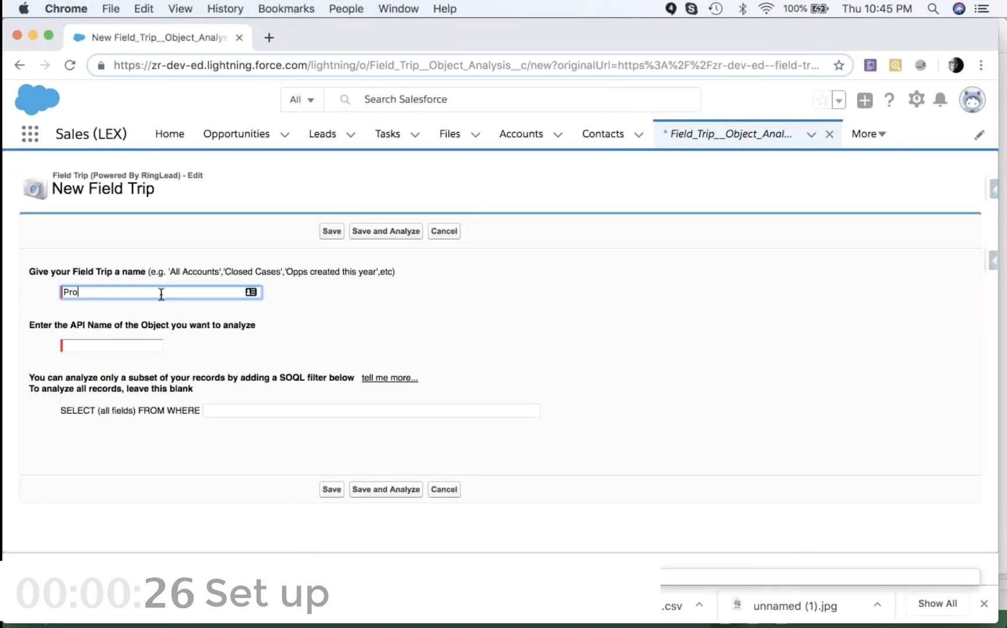
text(ject)
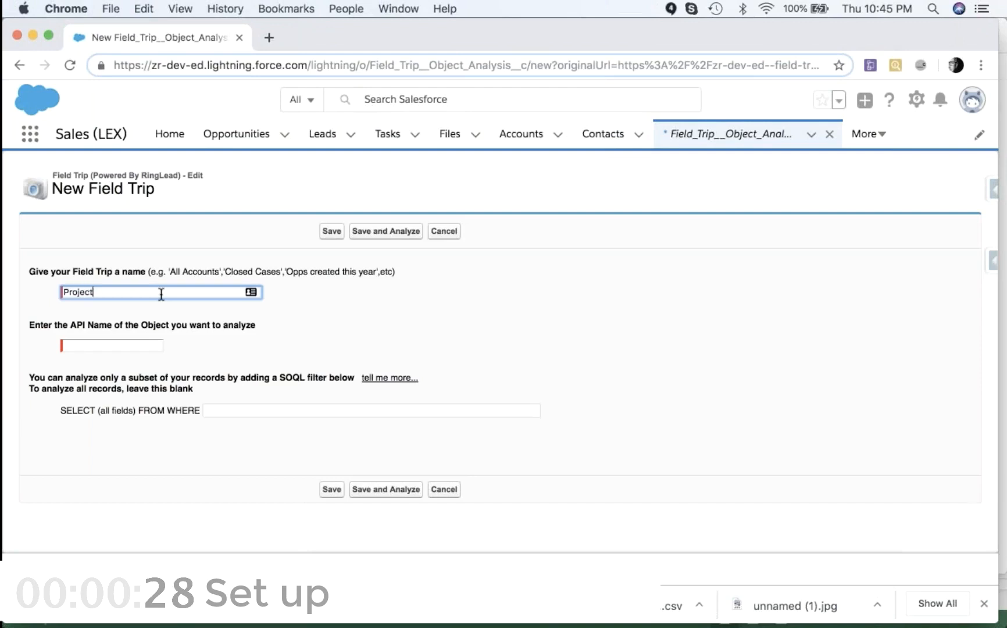
key(Tab)
key(super+v)
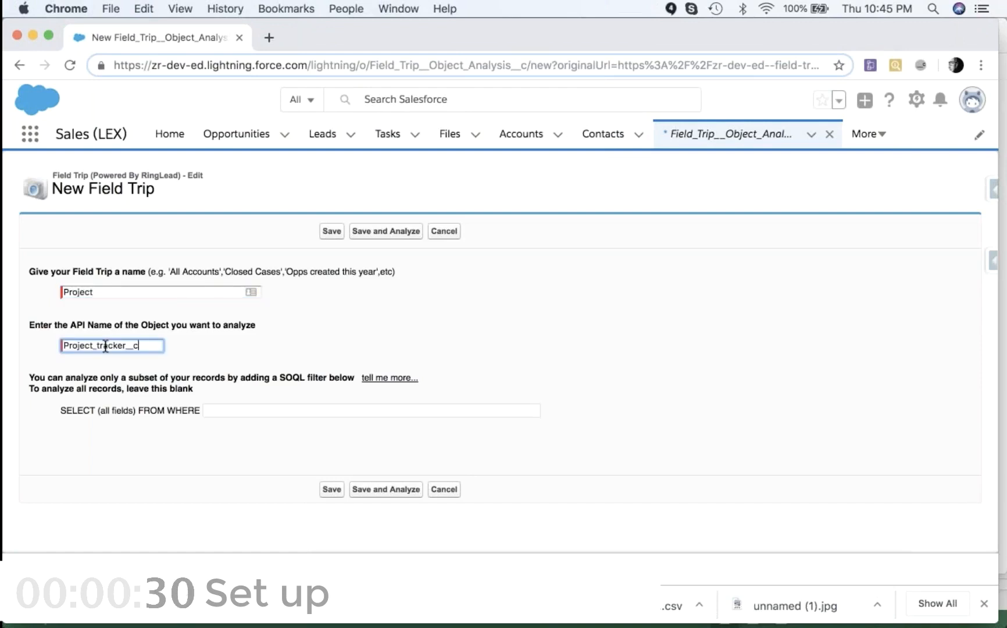
click(139, 374)
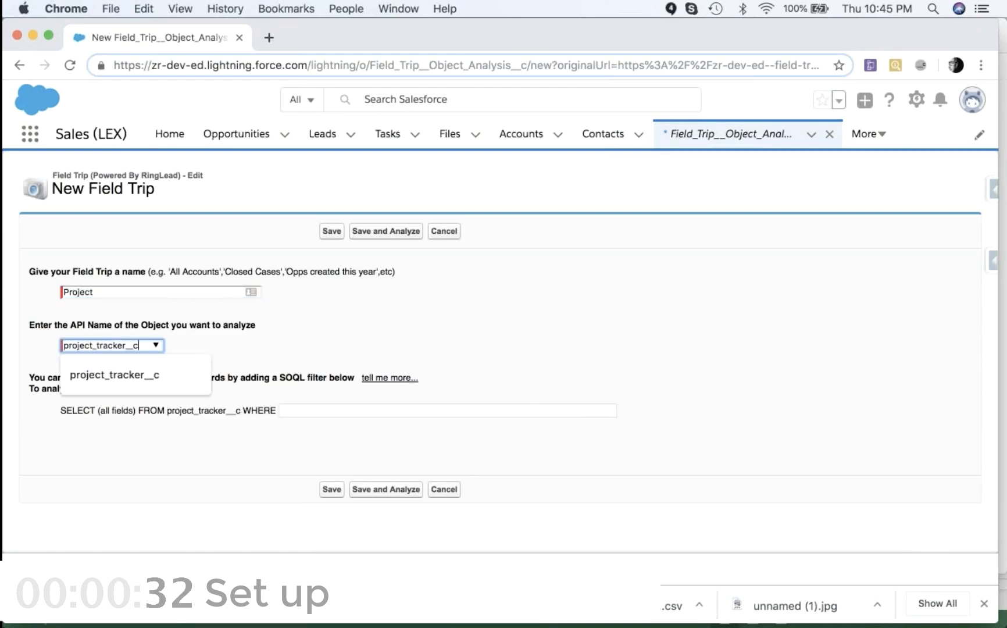
click(383, 490)
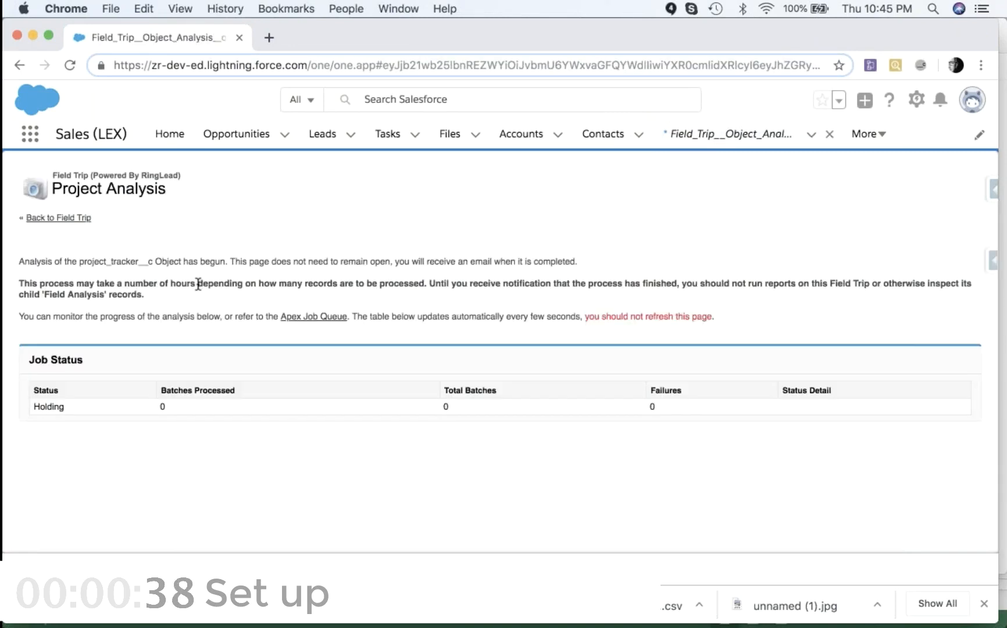
drag(198, 284, 32, 283)
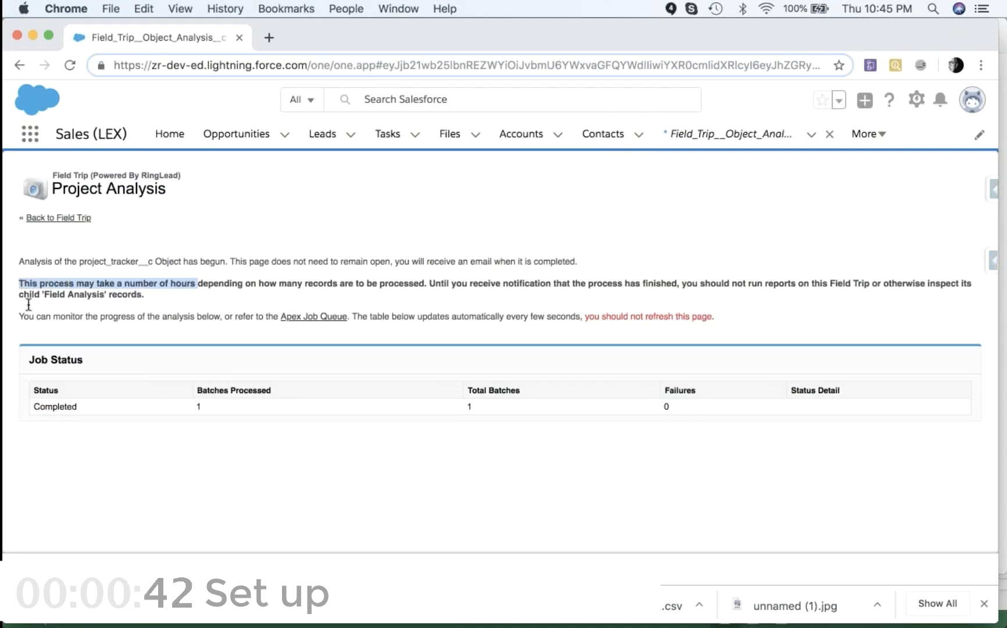
Open the Project Field Trip record and review the full list of its field analyses.
click(61, 219)
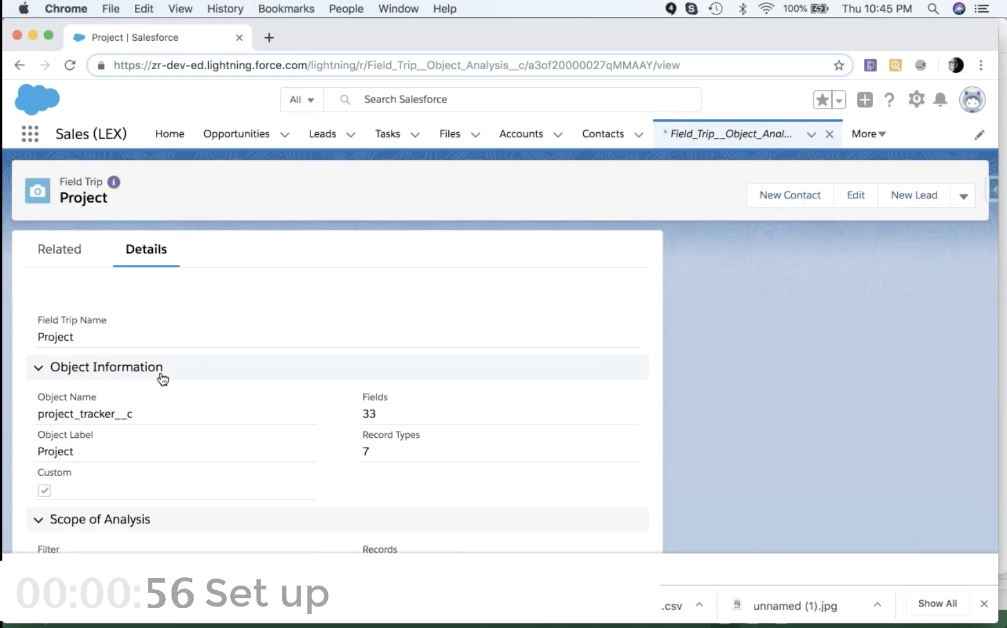
scroll(163, 379, down, 10)
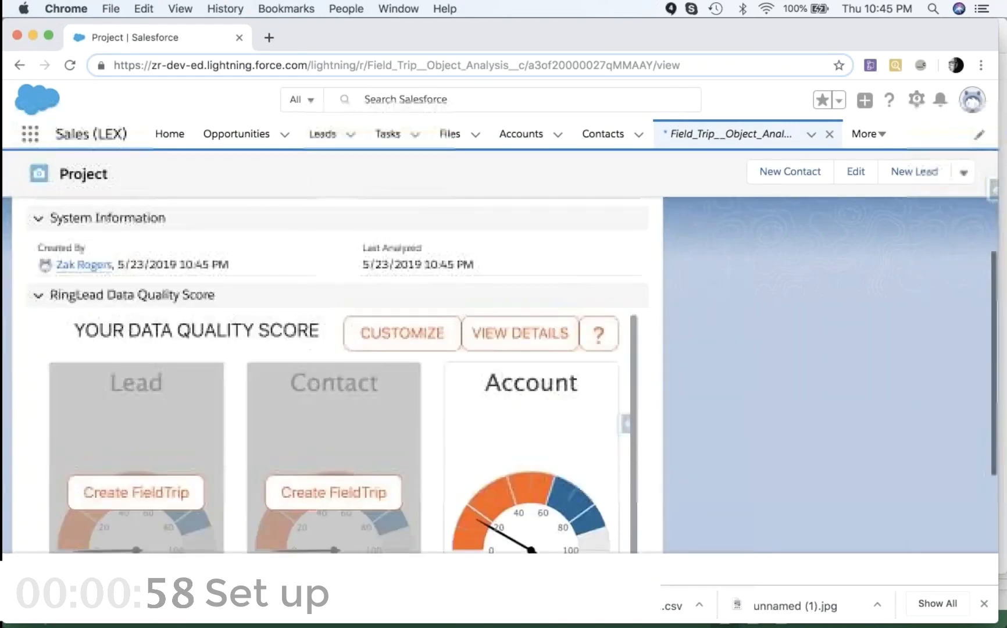
scroll(337, 378, down, 3)
scroll(337, 378, up, 15)
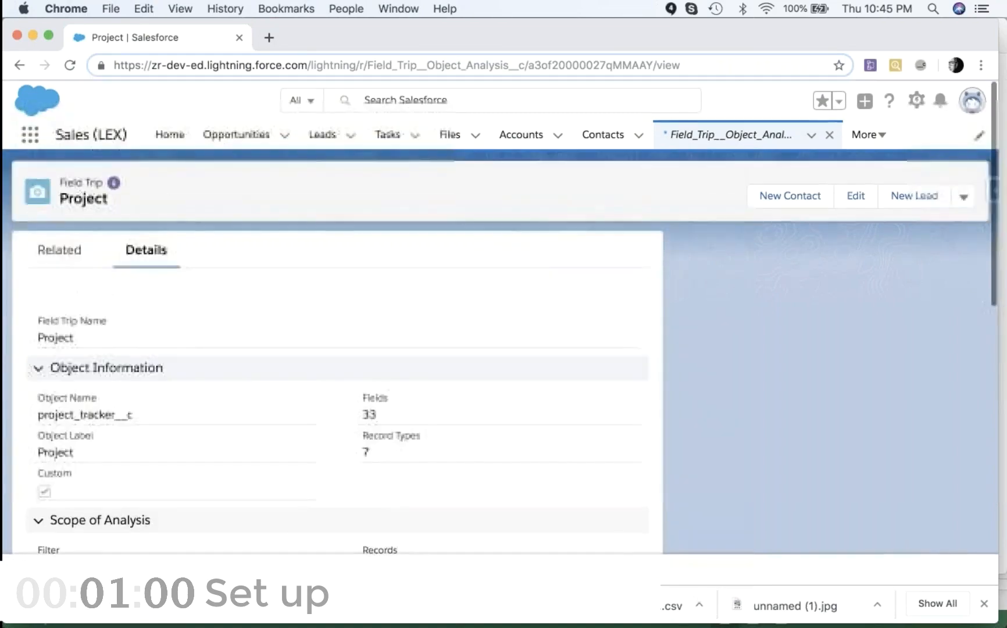
click(57, 254)
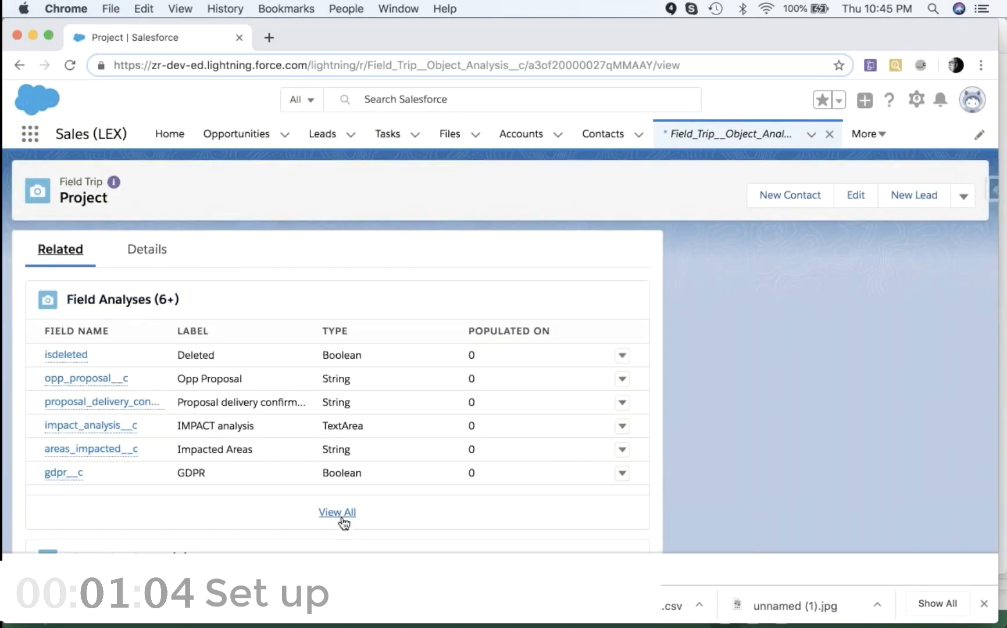
click(337, 513)
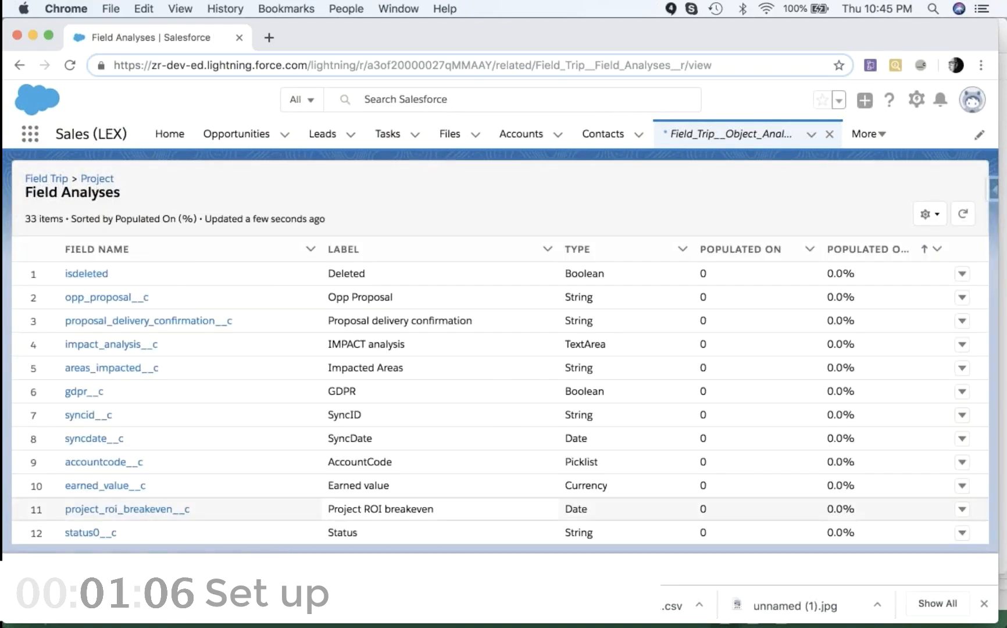
scroll(457, 439, down, 2)
scroll(456, 438, up, 2)
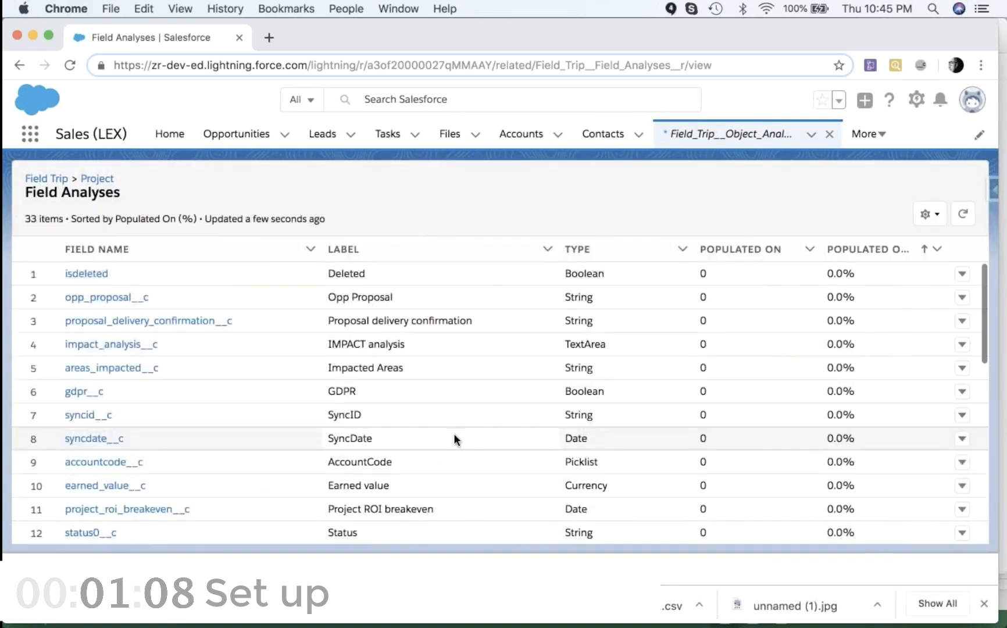
click(745, 256)
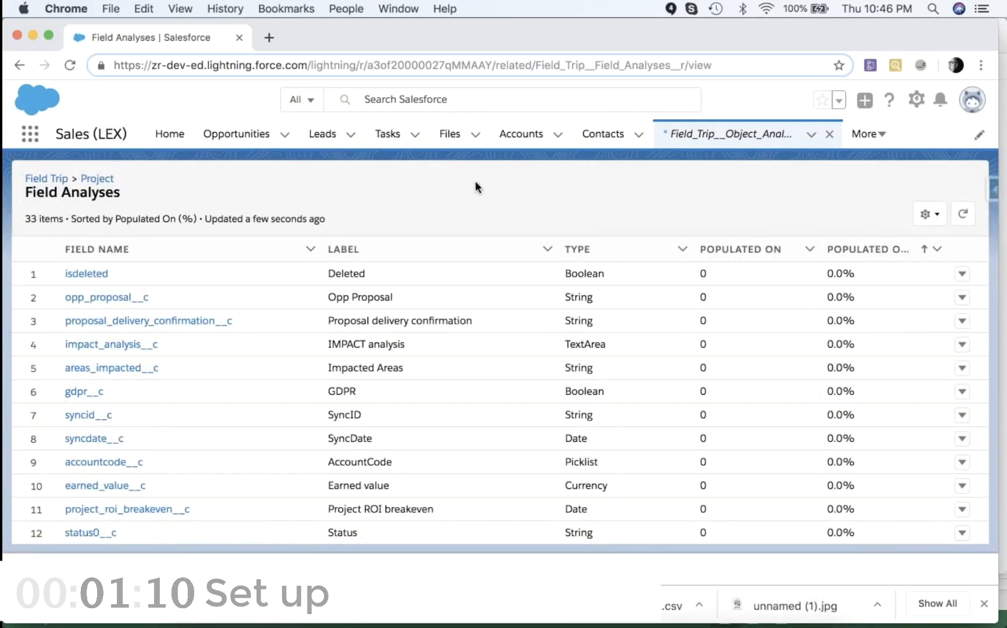
Duplicate the Field Analyses browser tab, open Setup from the copy in its own tab, and close the duplicate.
right_click(222, 34)
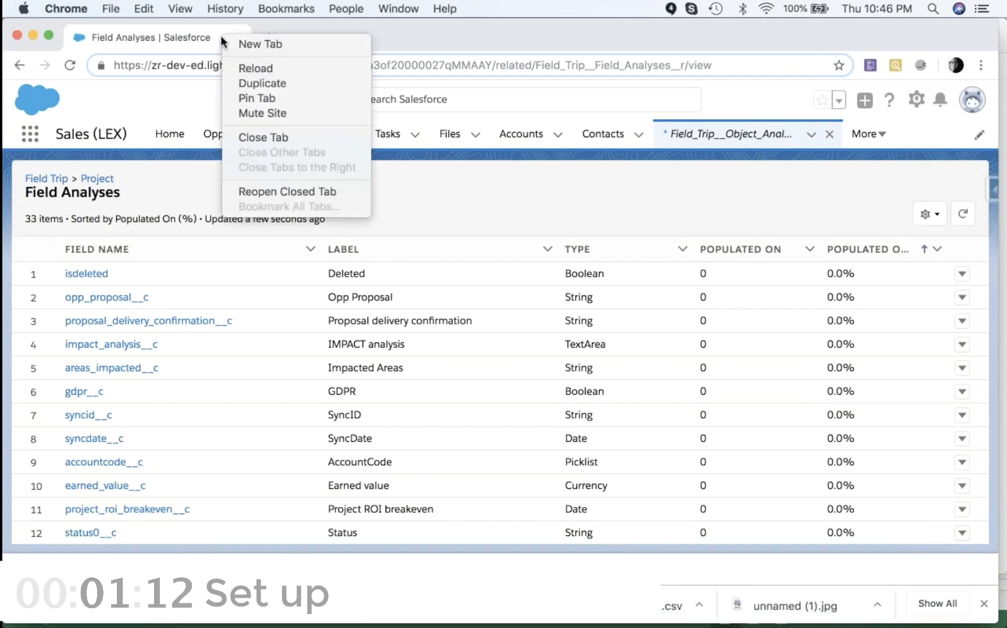
click(243, 83)
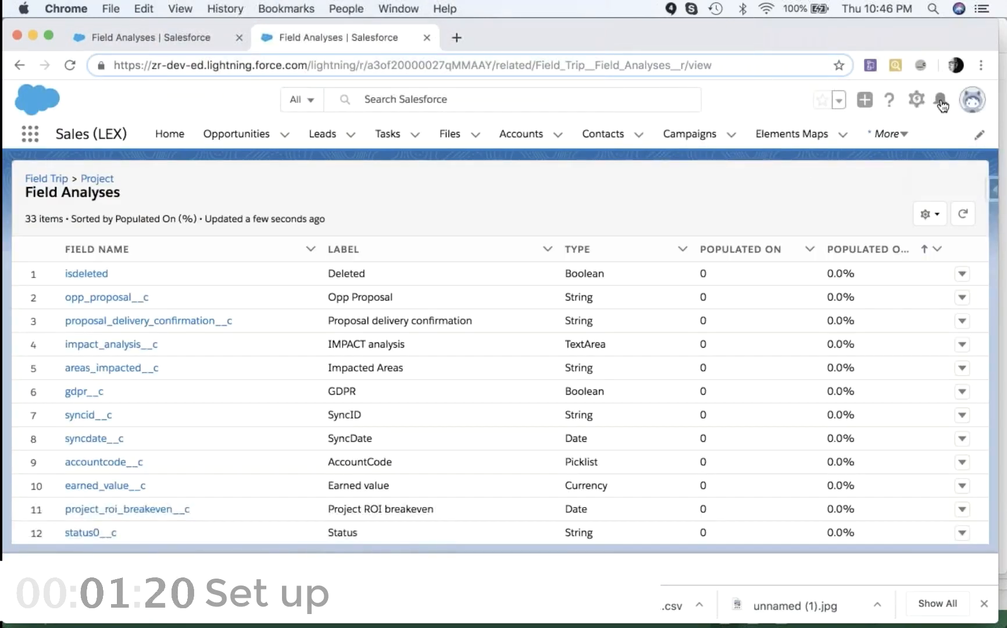
click(940, 102)
click(916, 99)
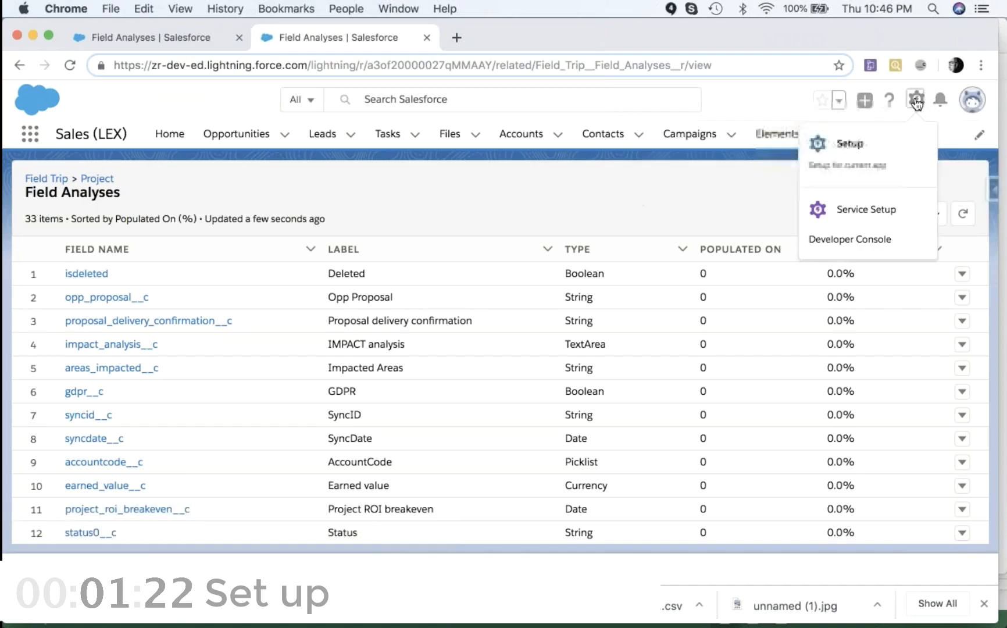
click(848, 146)
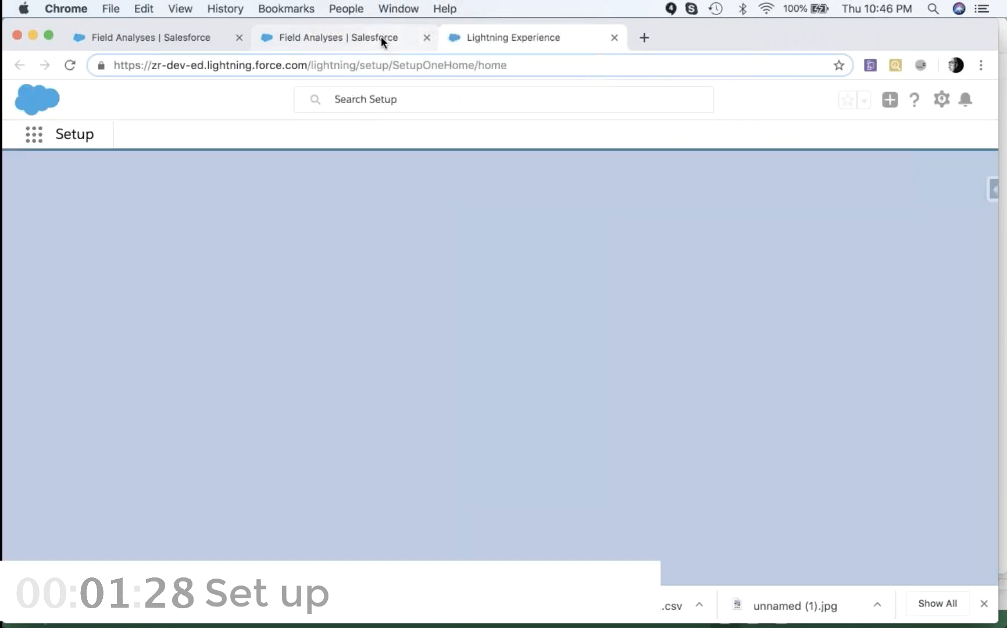
click(426, 38)
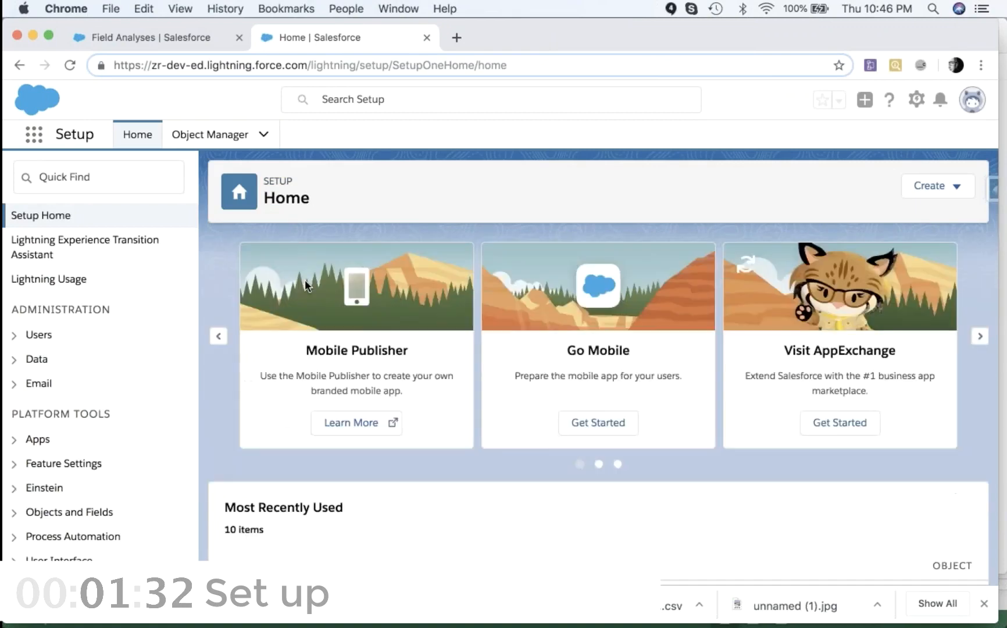
Search Object Manager for "project" and open the Project object.
click(198, 137)
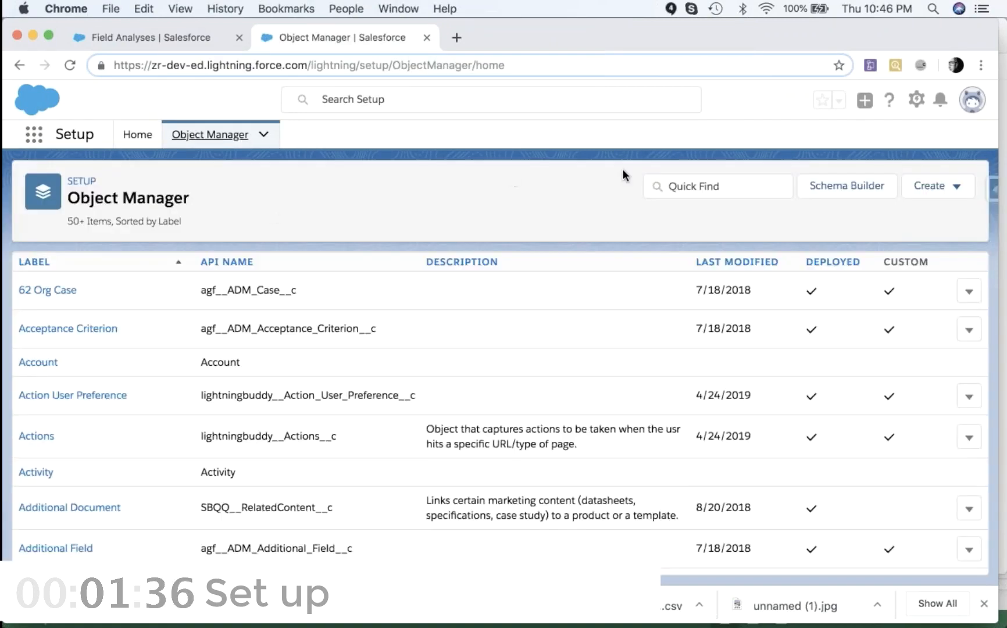
click(693, 185)
text(project)
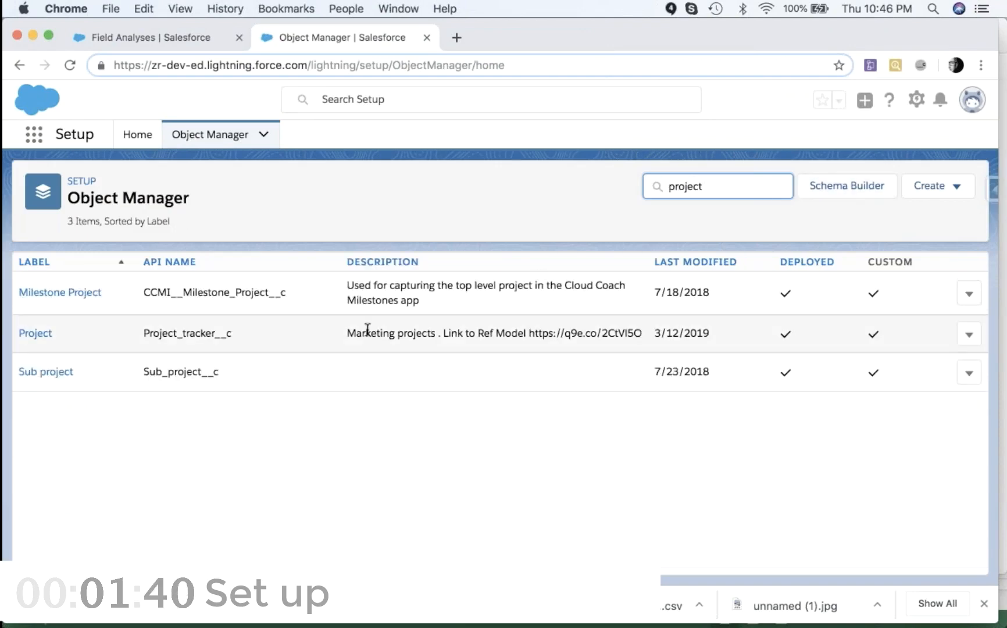
click(44, 333)
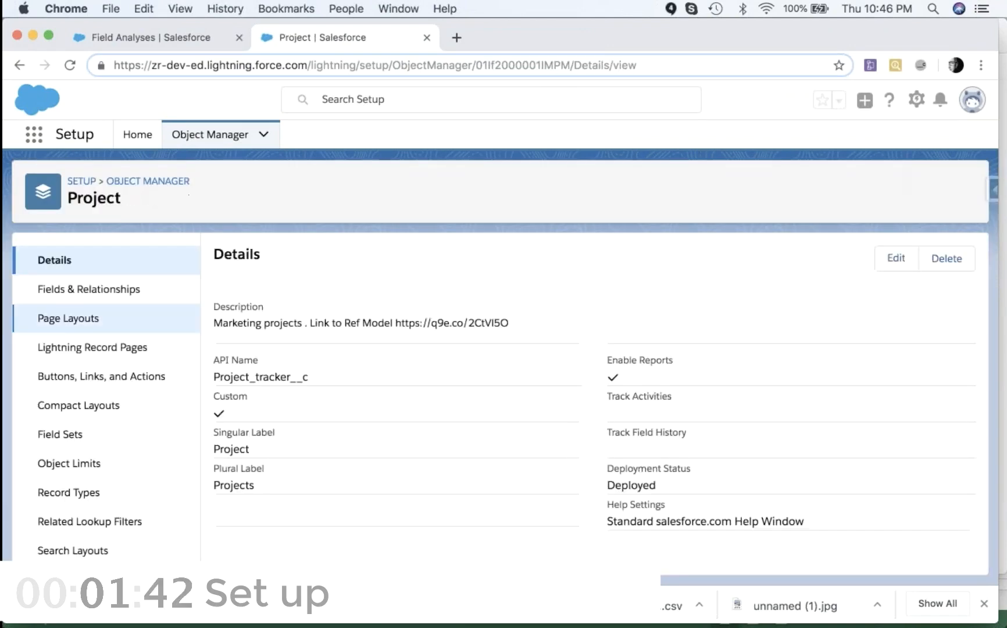
Open the page layout "Project Layout" in a new browser tab and show the Project object's Fields & Relationships in the current one.
click(85, 320)
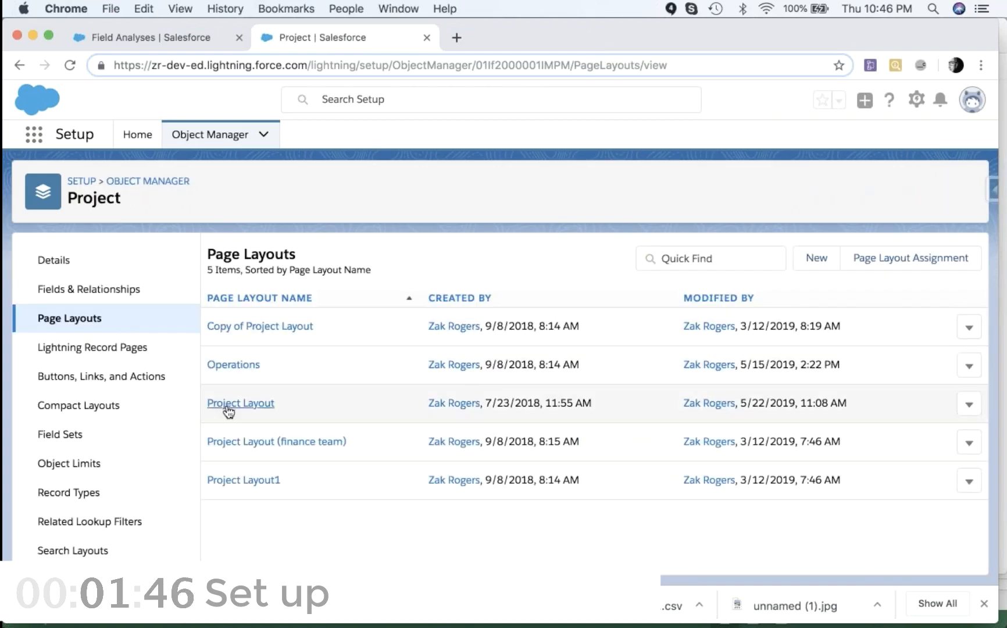
right_click(221, 402)
click(274, 379)
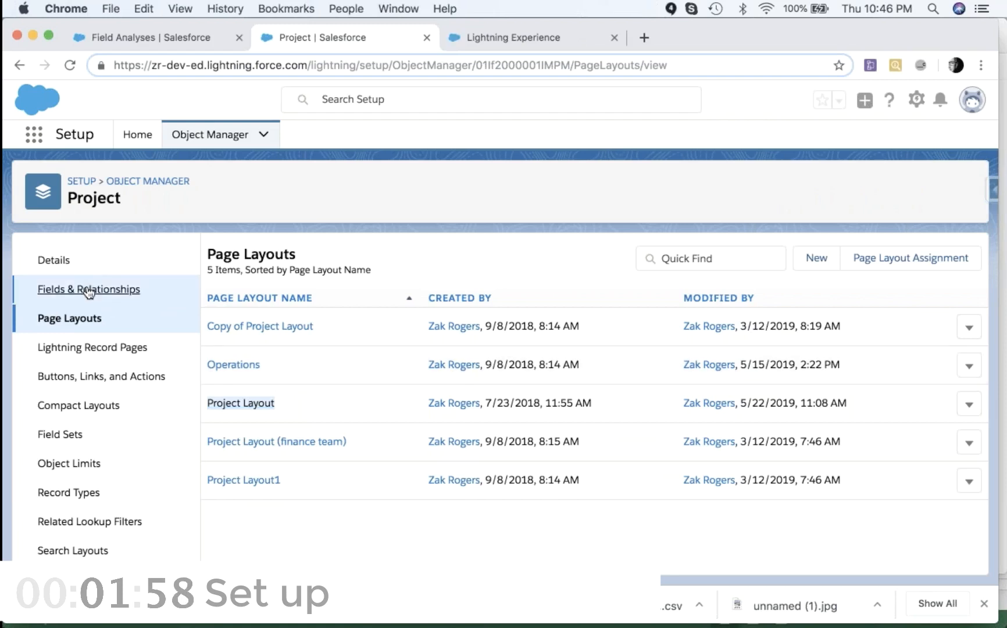
click(85, 288)
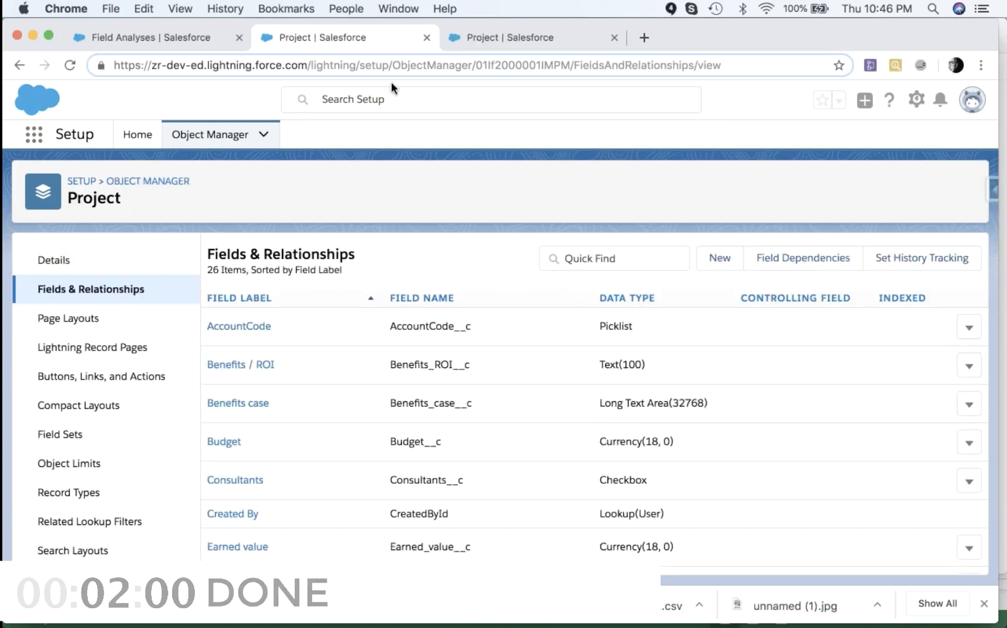
Look through the open Field Analyses, Fields & Relationships and Project Layout tabs.
click(201, 32)
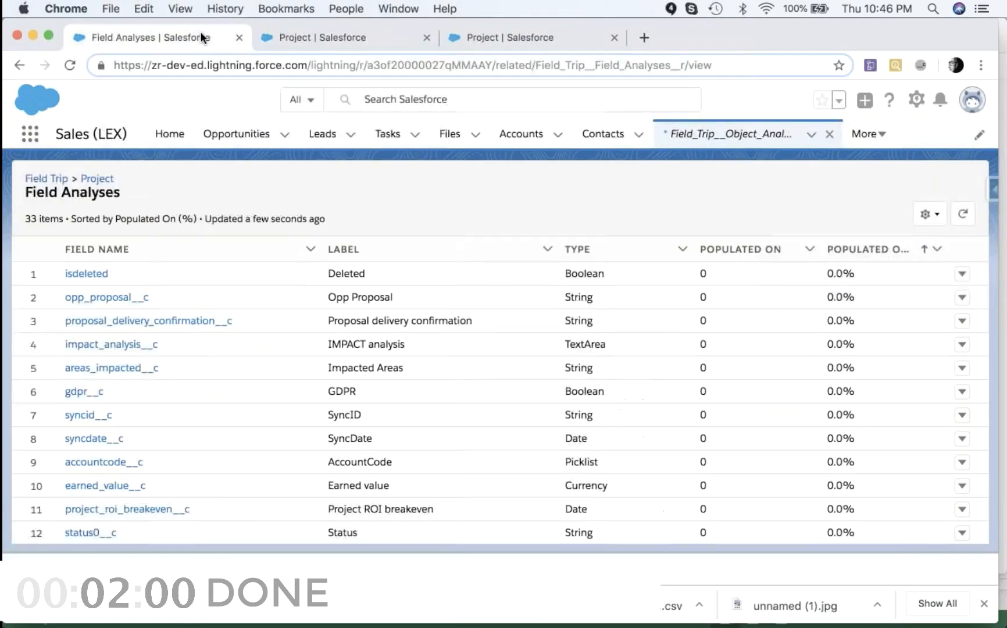
click(331, 35)
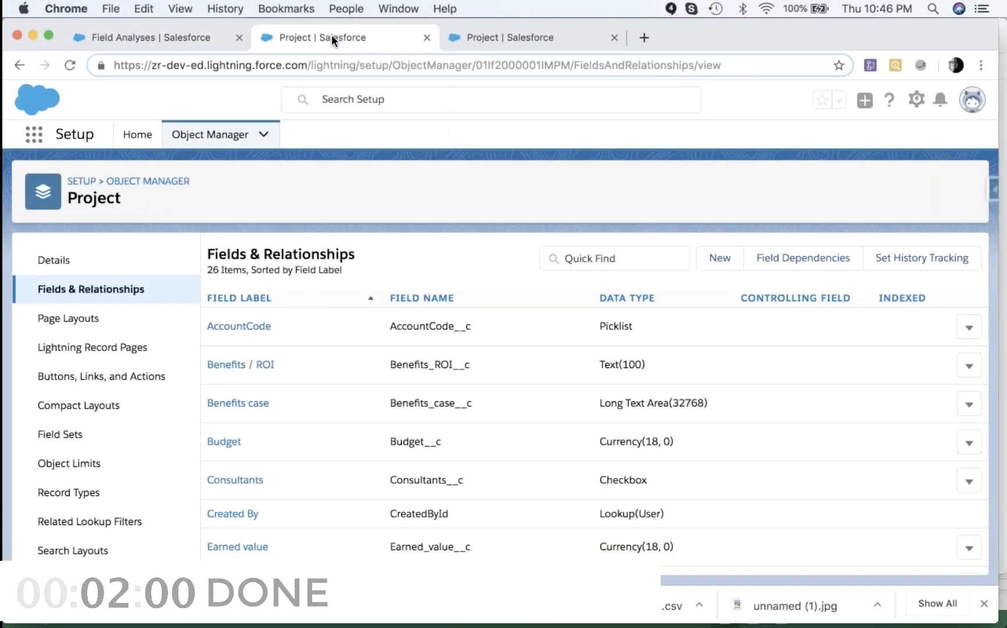
click(510, 37)
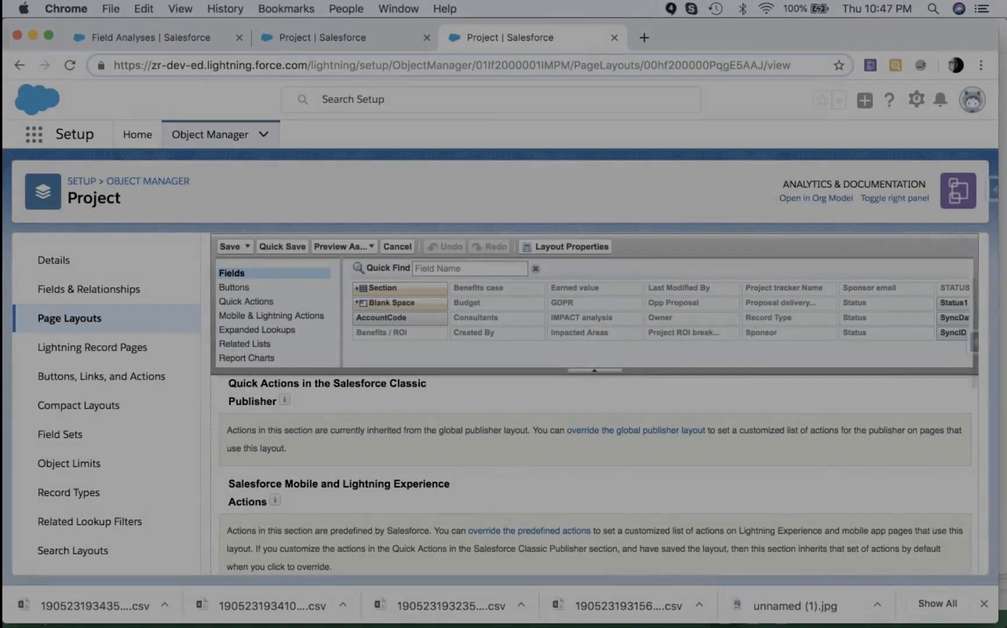
click(172, 34)
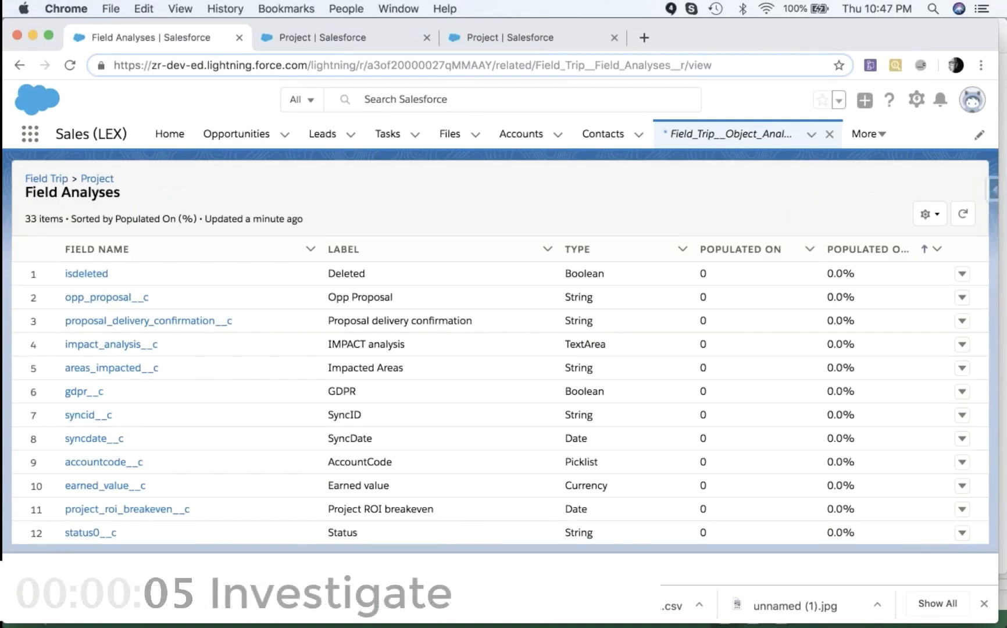
click(364, 40)
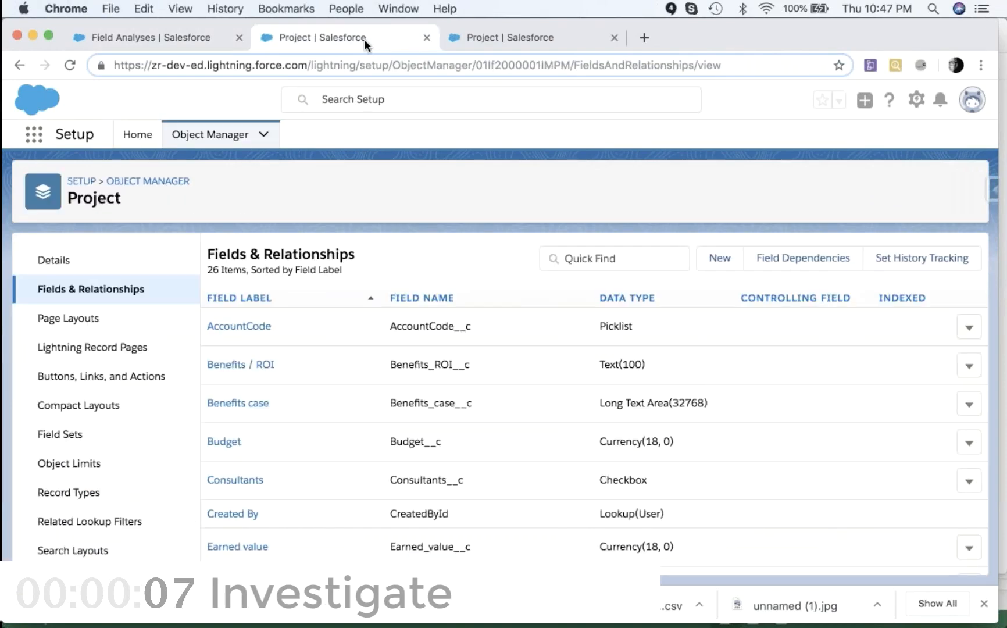
Check whether the Opp Proposal field is placed on the Project Layout page layout.
click(503, 36)
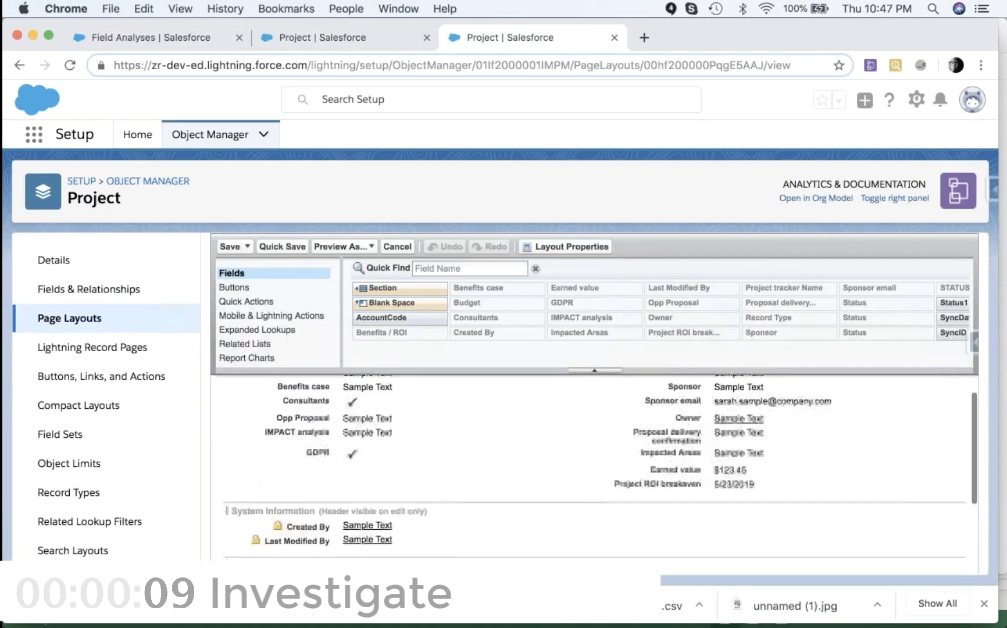
scroll(594, 465, down, 1)
scroll(594, 465, up, 2)
scroll(594, 465, up, 1)
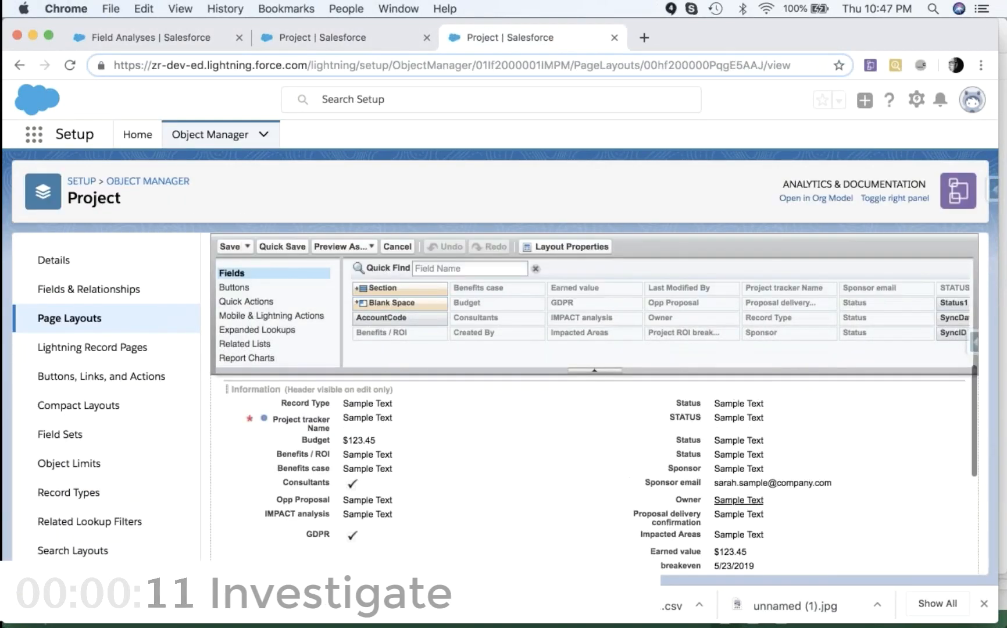
mouse_move(292, 501)
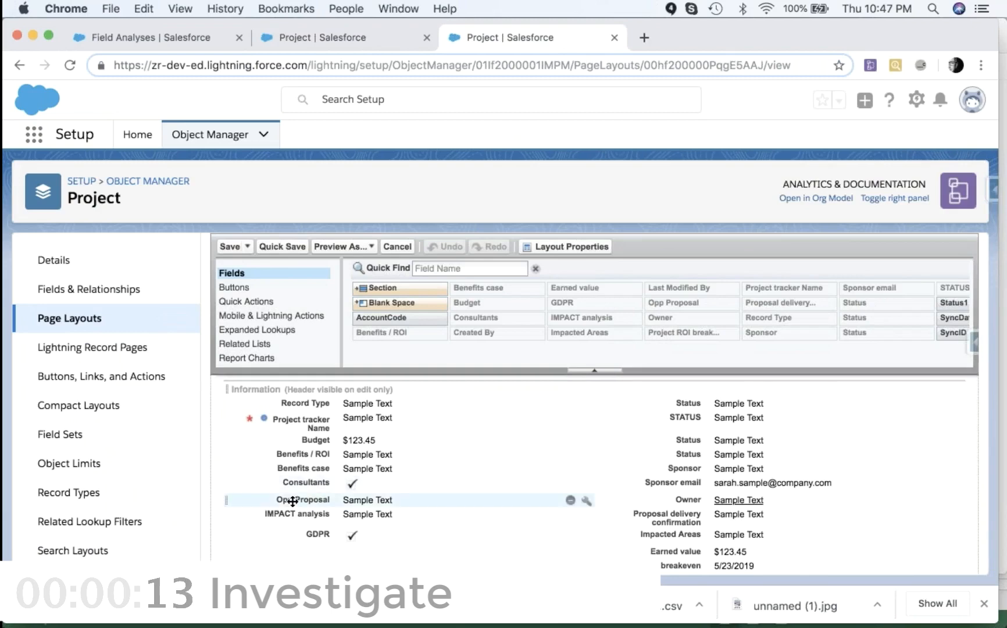
Open the Opp Proposal field from the Project object's fields and examine its definition, help text and validation rules.
click(347, 46)
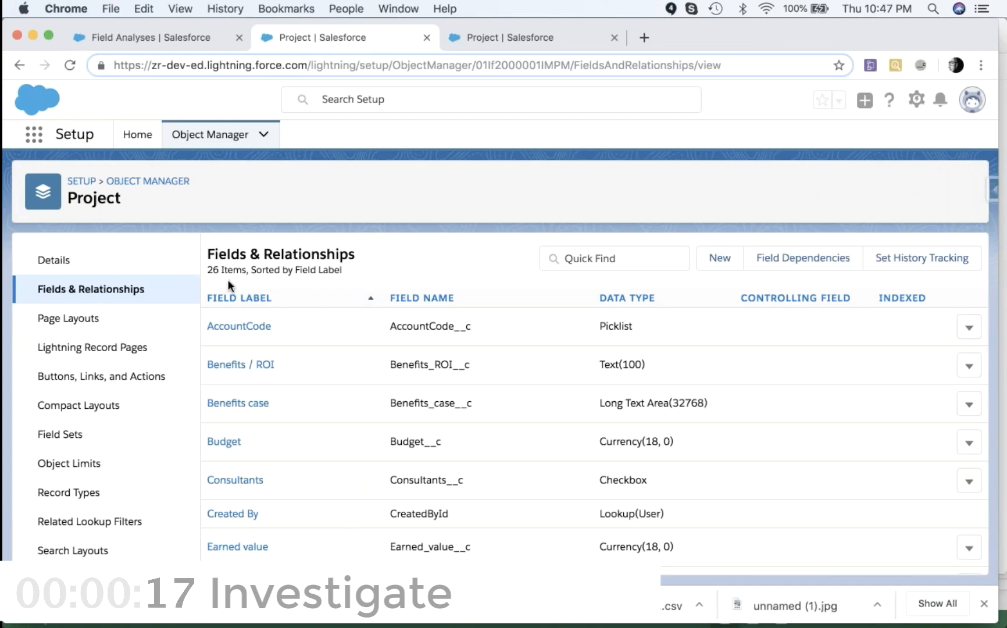
scroll(246, 444, down, 5)
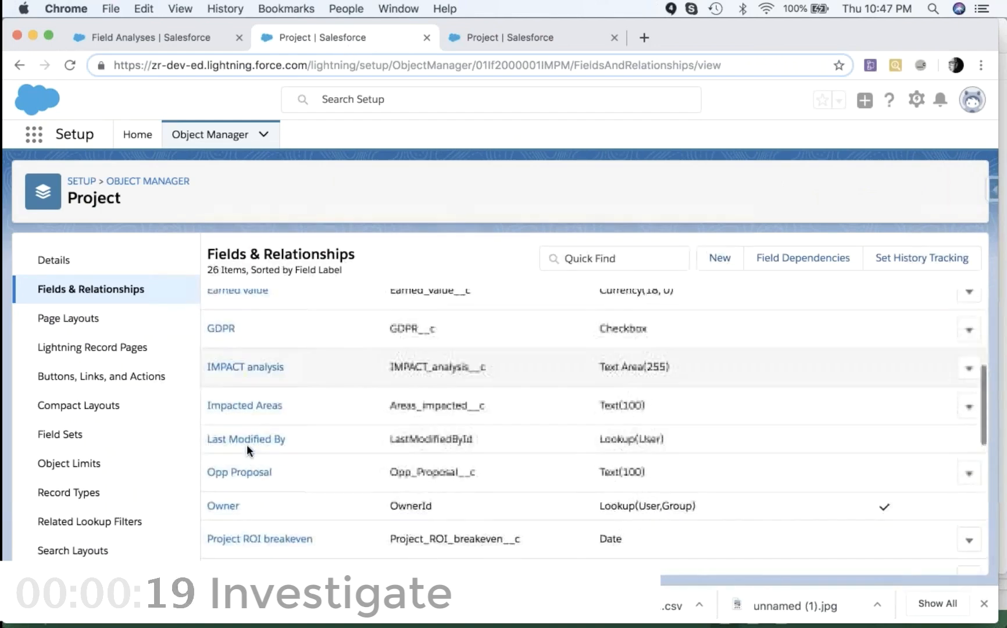
scroll(246, 444, down, 2)
click(243, 435)
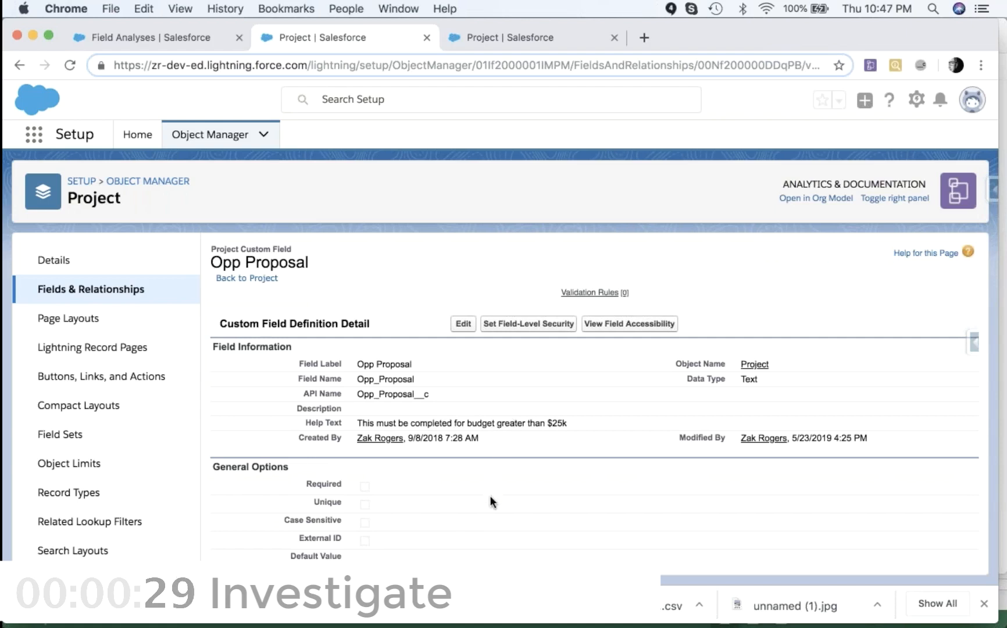
scroll(490, 497, down, 5)
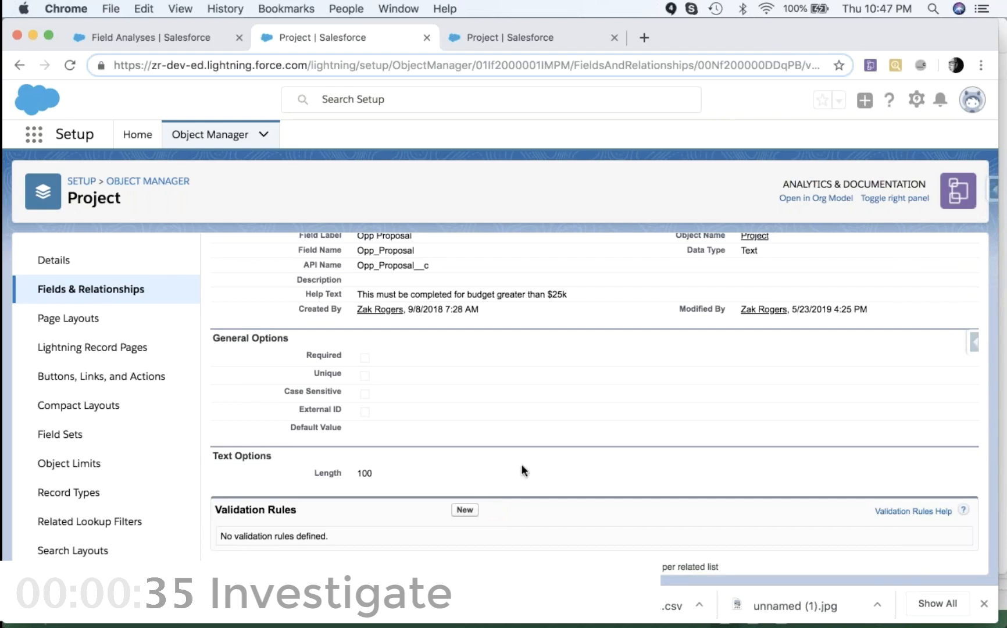
scroll(541, 349, up, 3)
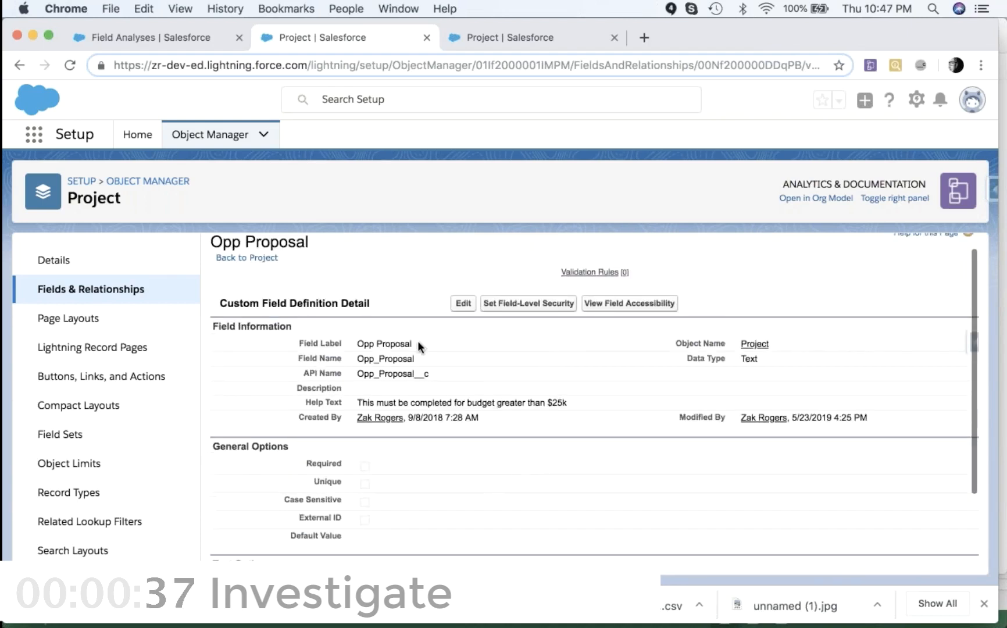
Return to the Project object's field list, request deletion of the Opp Proposal field and confirm it.
click(112, 292)
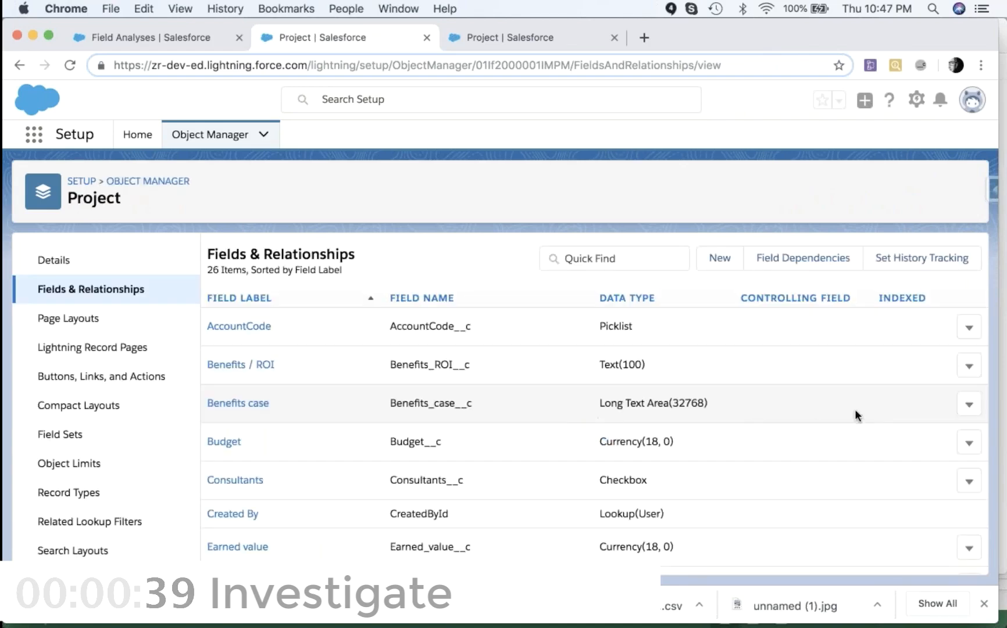
scroll(882, 474, down, 2)
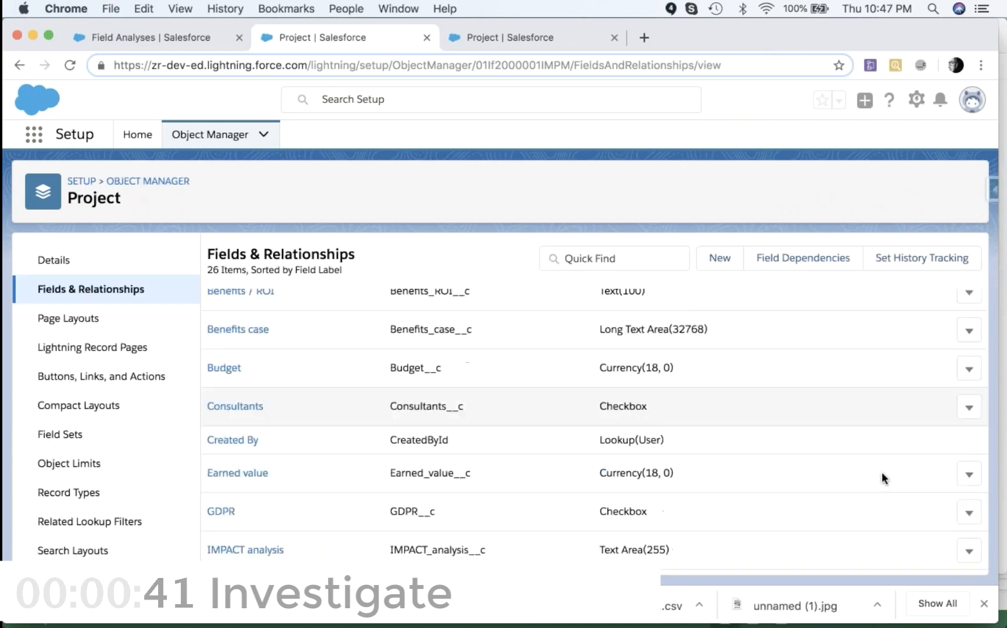
scroll(881, 472, down, 10)
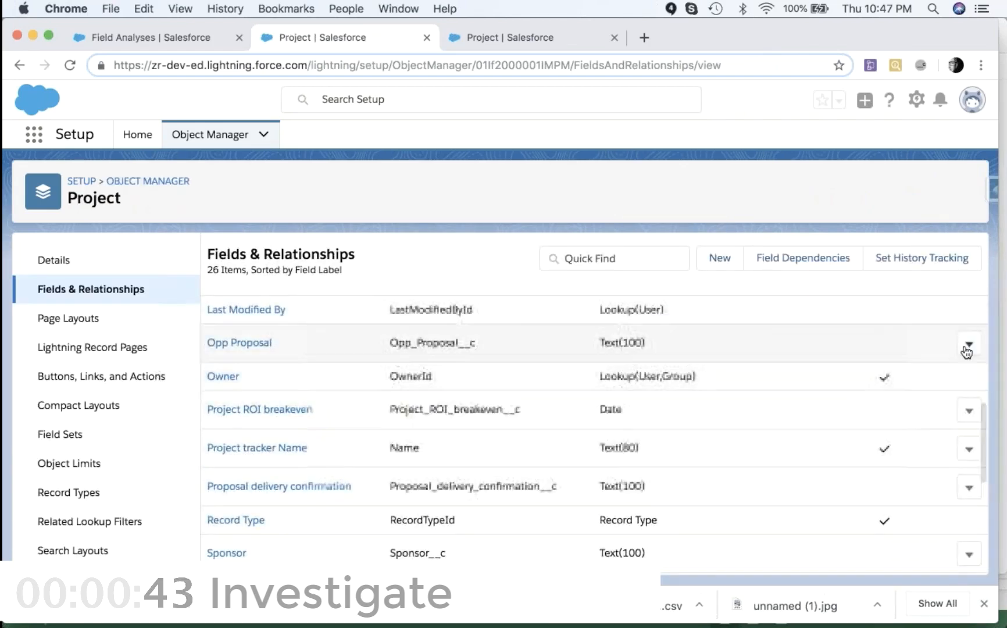
click(968, 348)
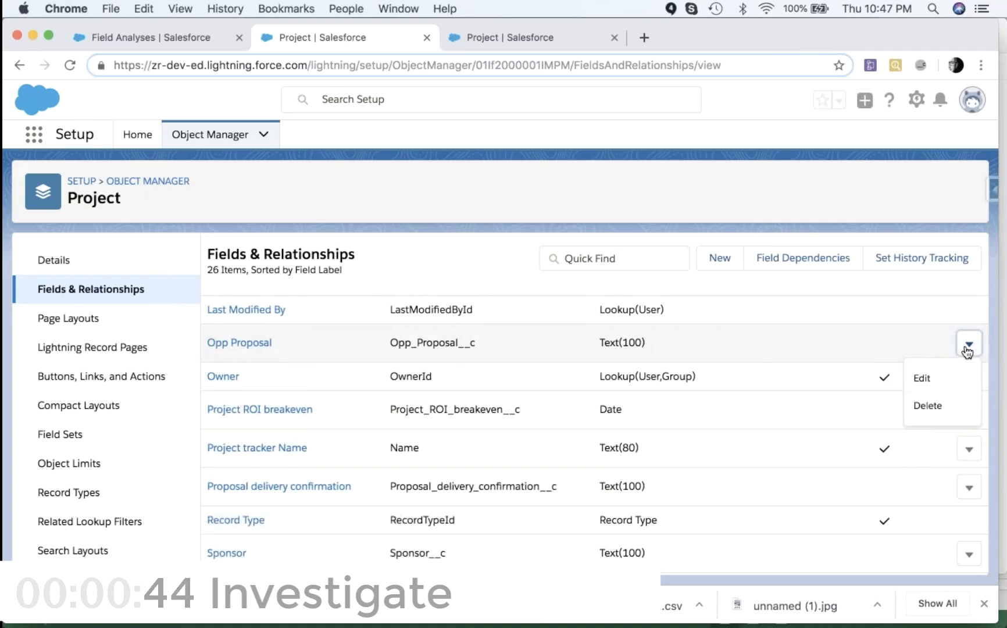
click(924, 407)
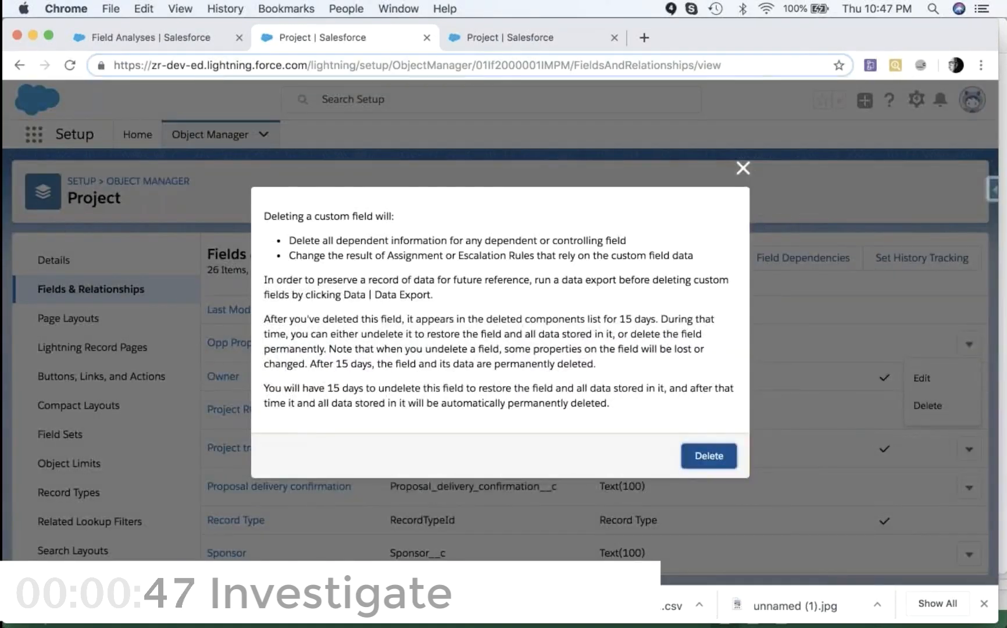
click(708, 456)
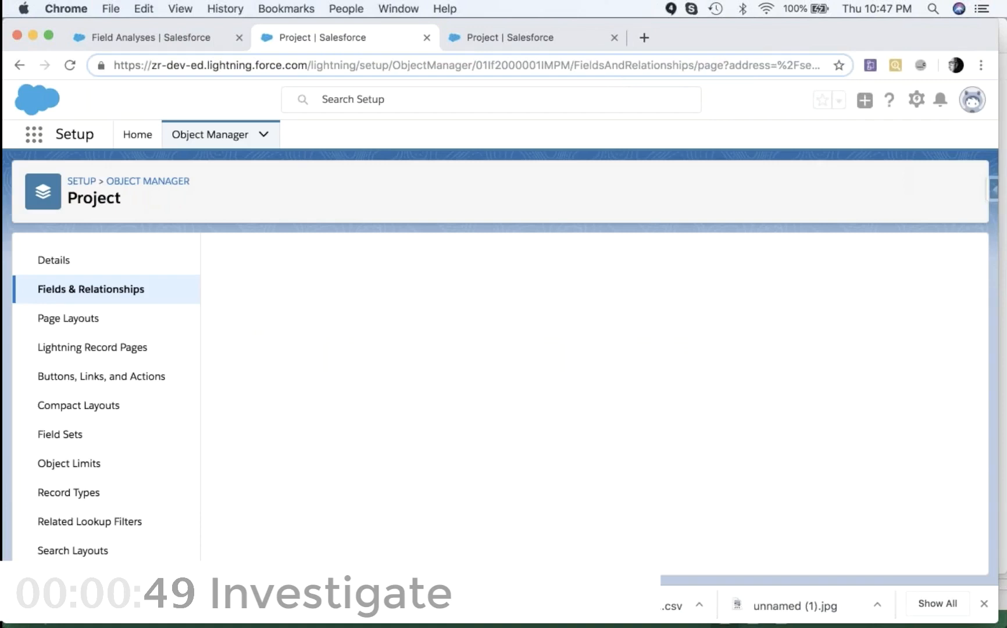